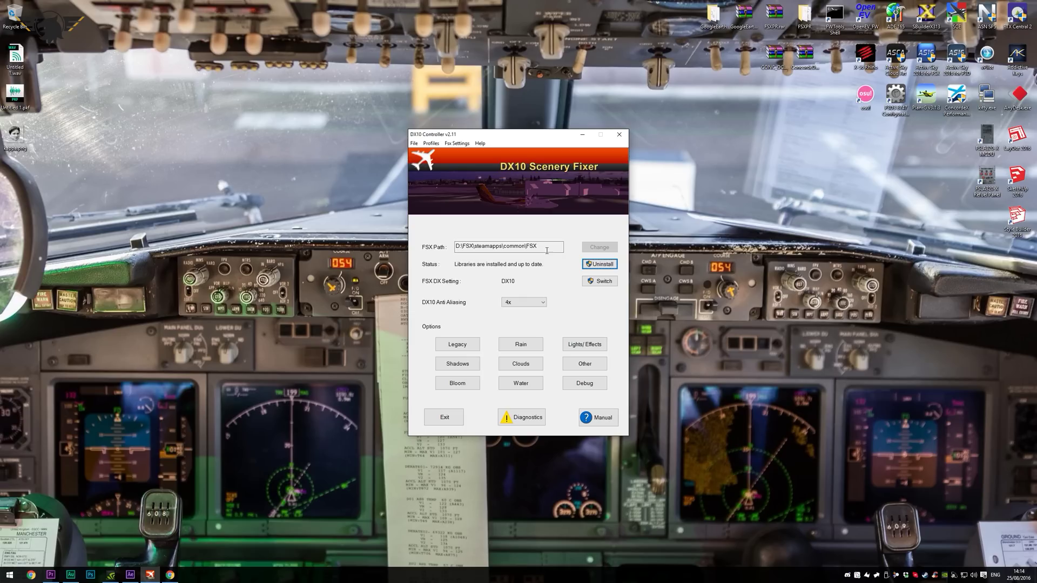
drag(546, 250, 456, 247)
click(455, 248)
click(430, 144)
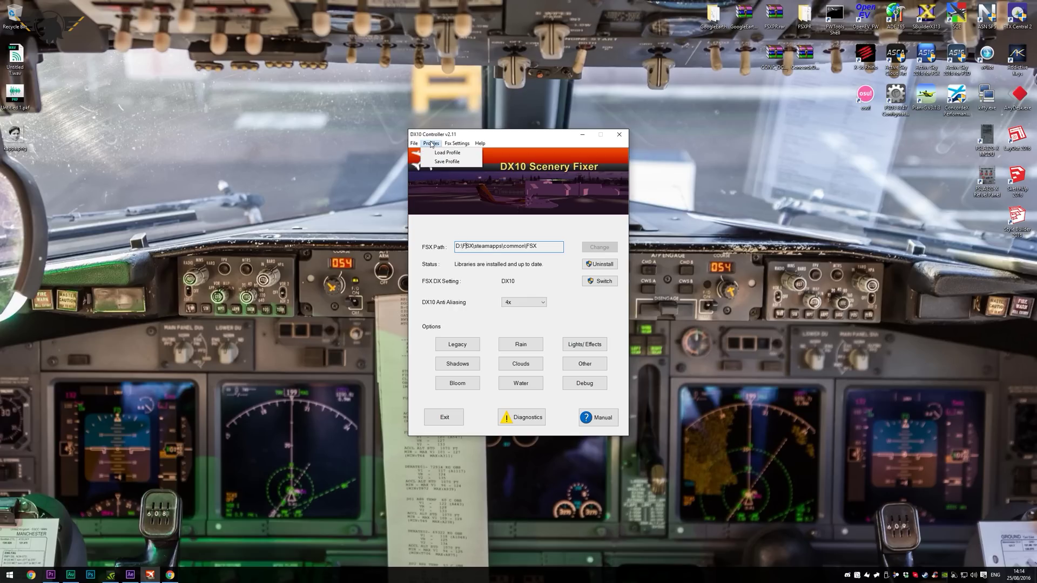
click(436, 153)
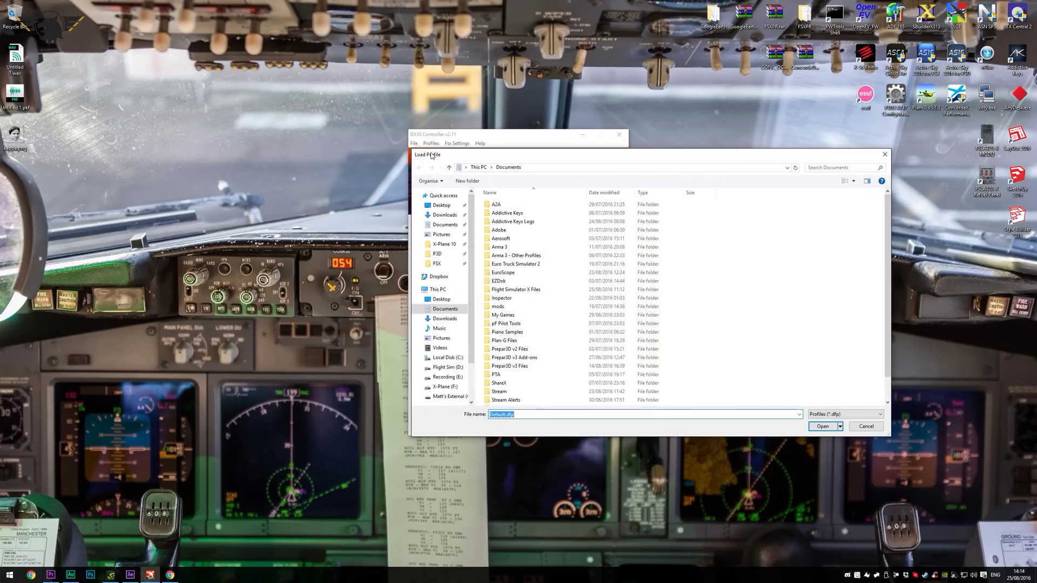
scroll(516, 383, down, 1)
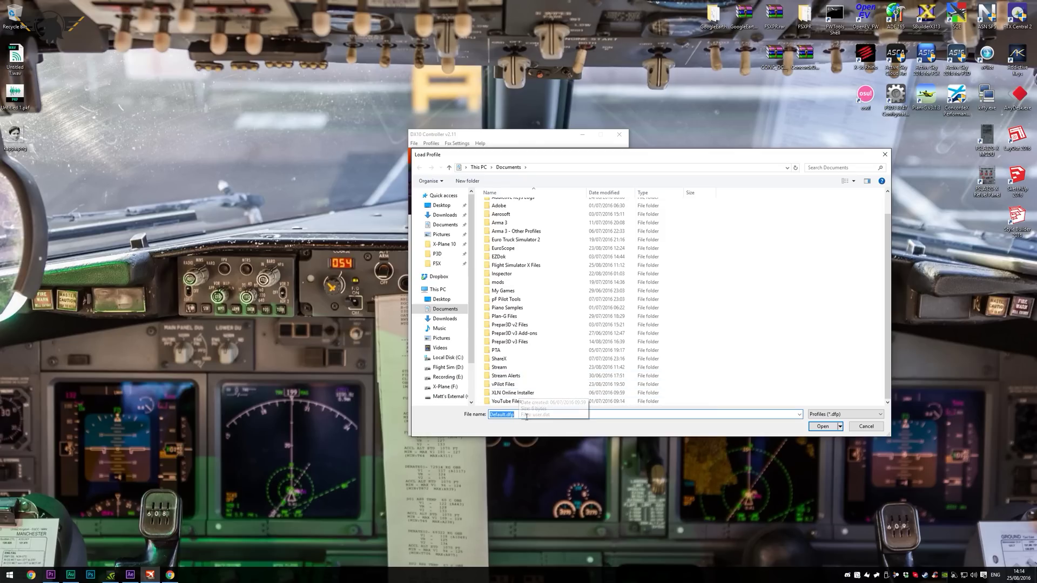
click(441, 299)
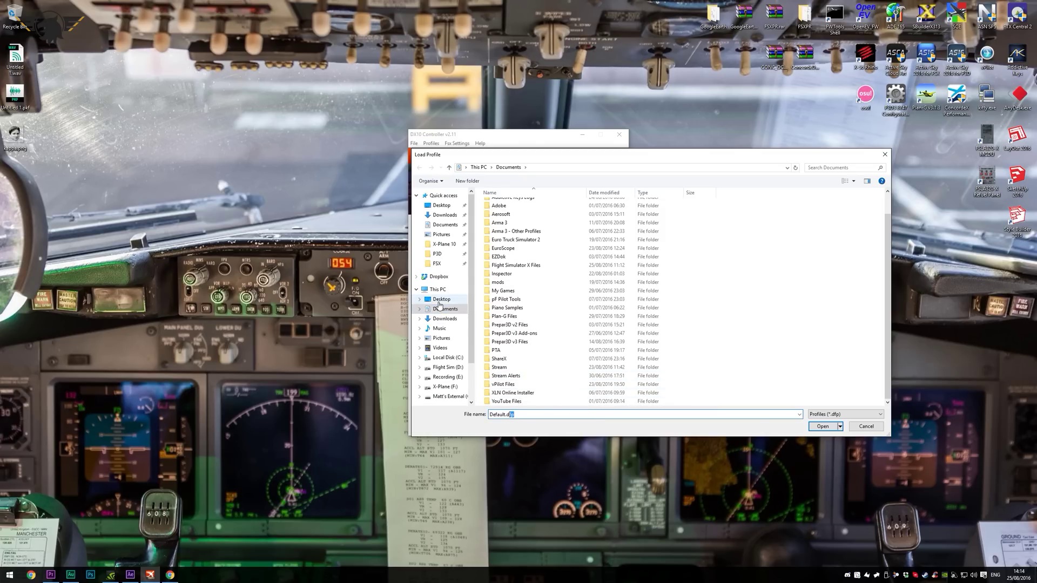
click(869, 429)
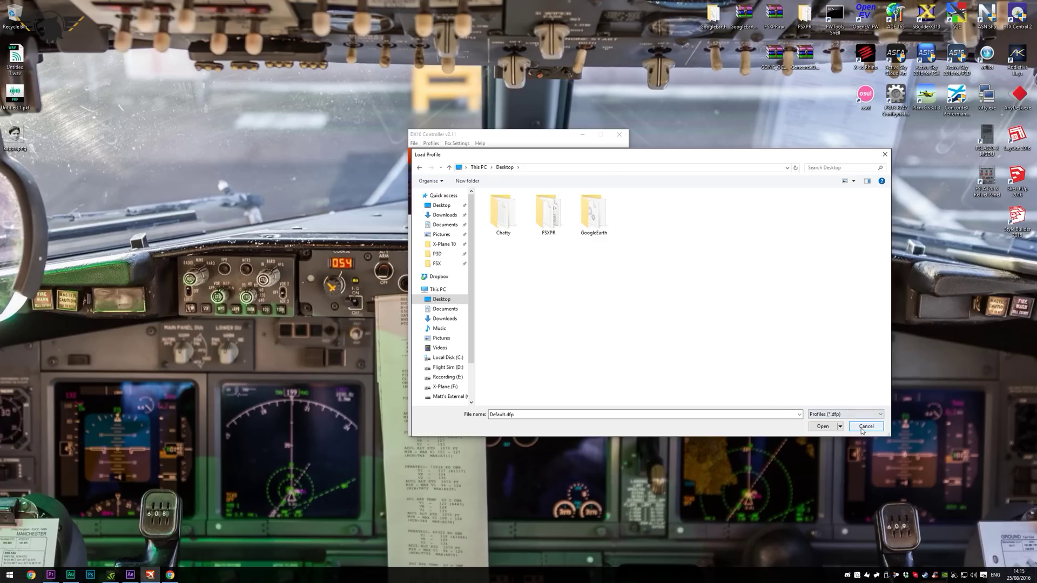
click(862, 430)
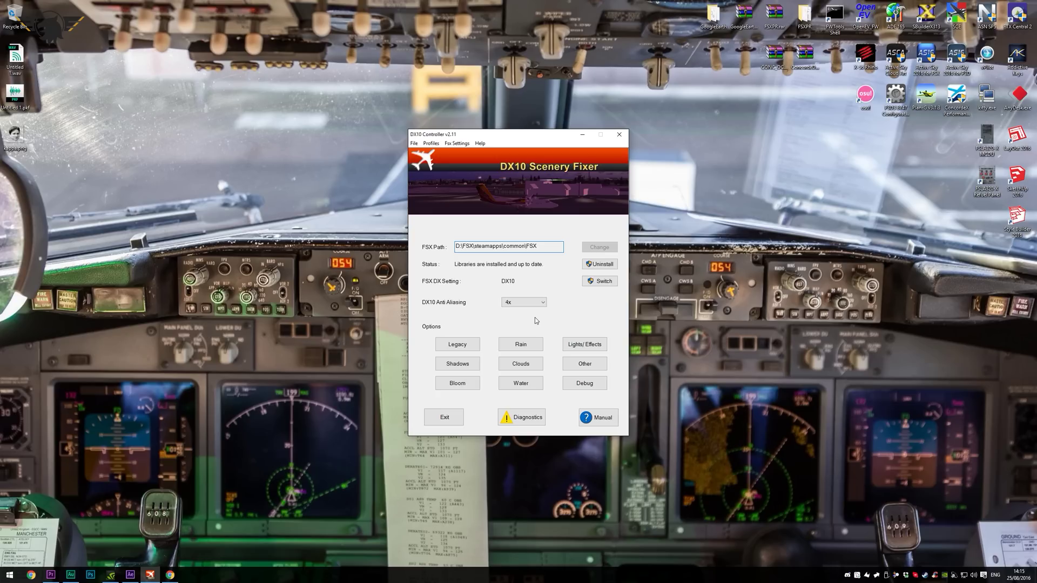
click(462, 343)
click(604, 394)
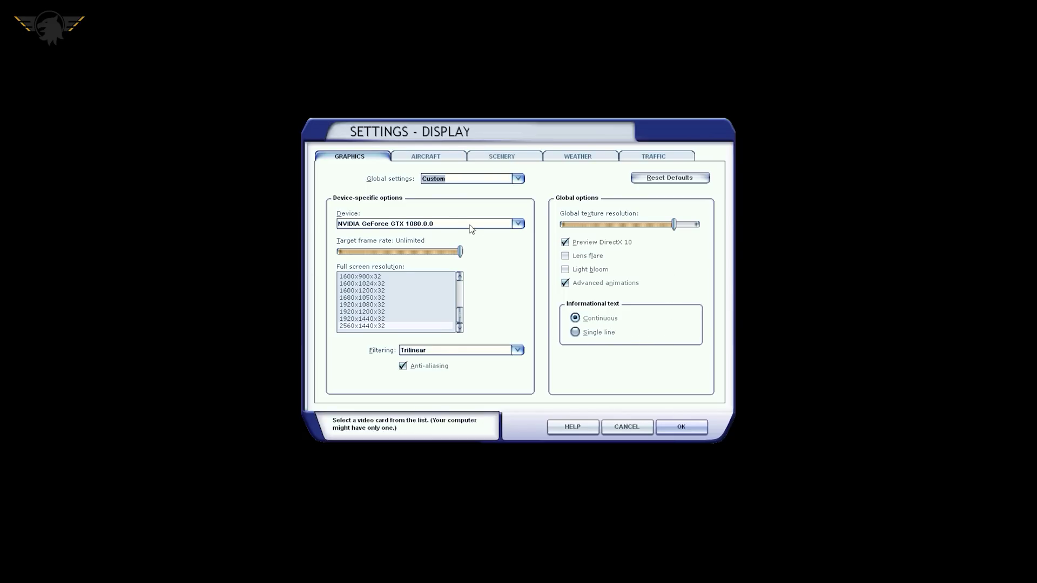
- Switch the Display settings to the Aircraft page, with aircraft shadows off and landing lights on
click(426, 157)
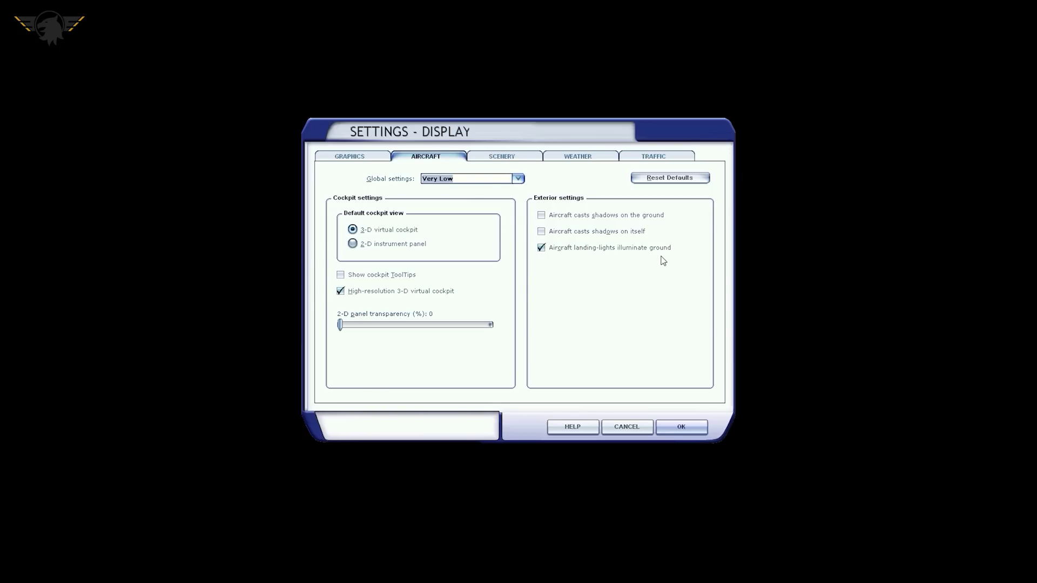
- Review the Scenery page, then the Weather page with 90 mi cloud draw distance
click(514, 156)
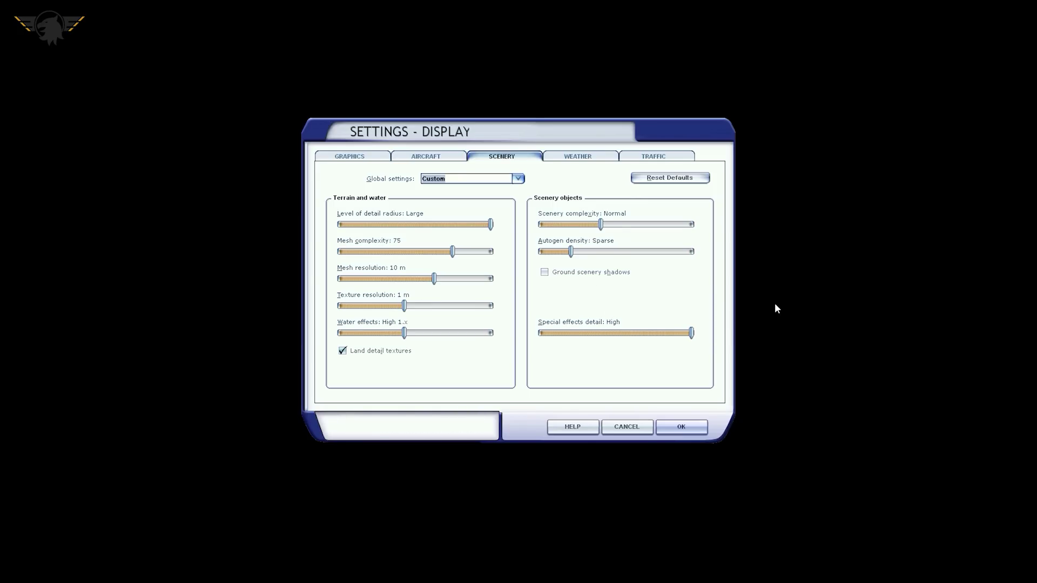
click(581, 158)
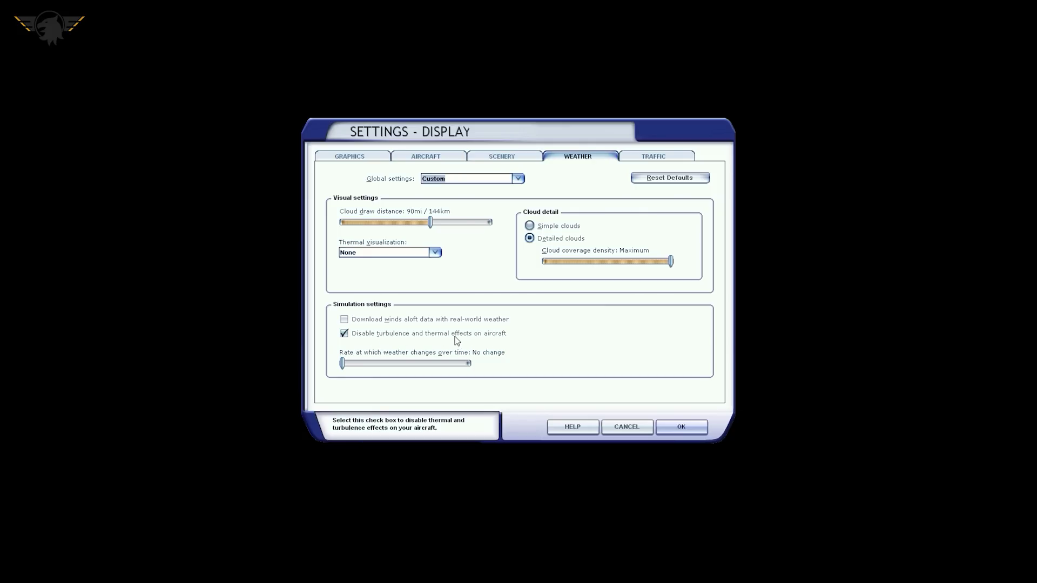
- Check the Traffic page of the FSX Display settings
click(641, 160)
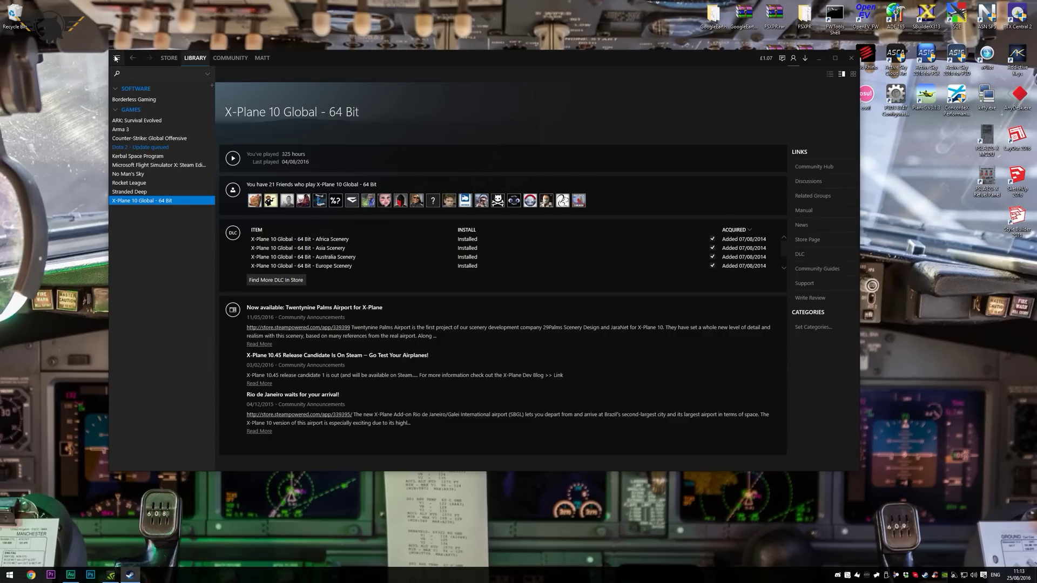
- Reposition the Steam window and open Settings > In-Game, where the Steam Overlay is off
drag(542, 86, 450, 64)
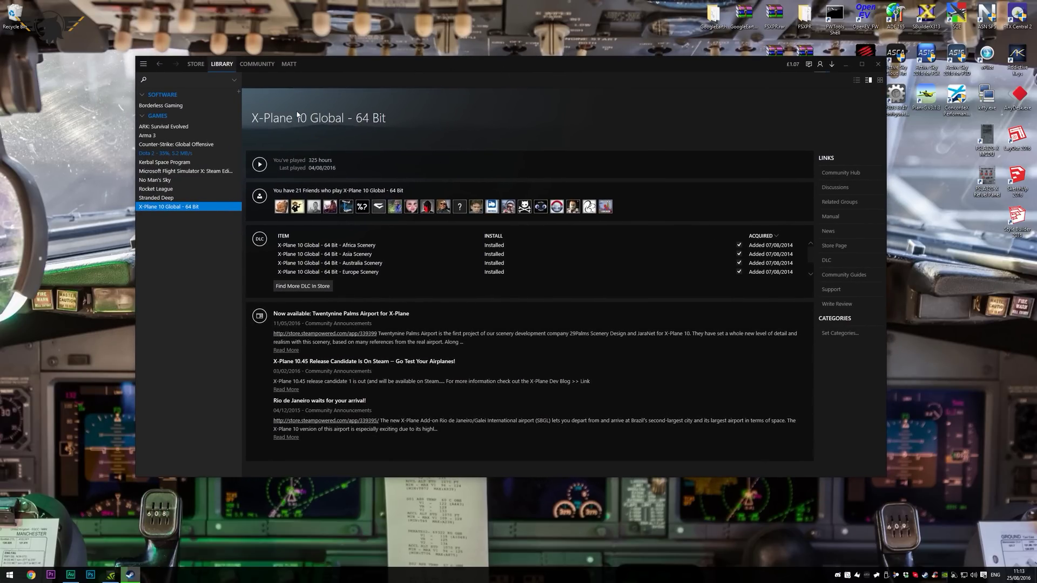
click(143, 65)
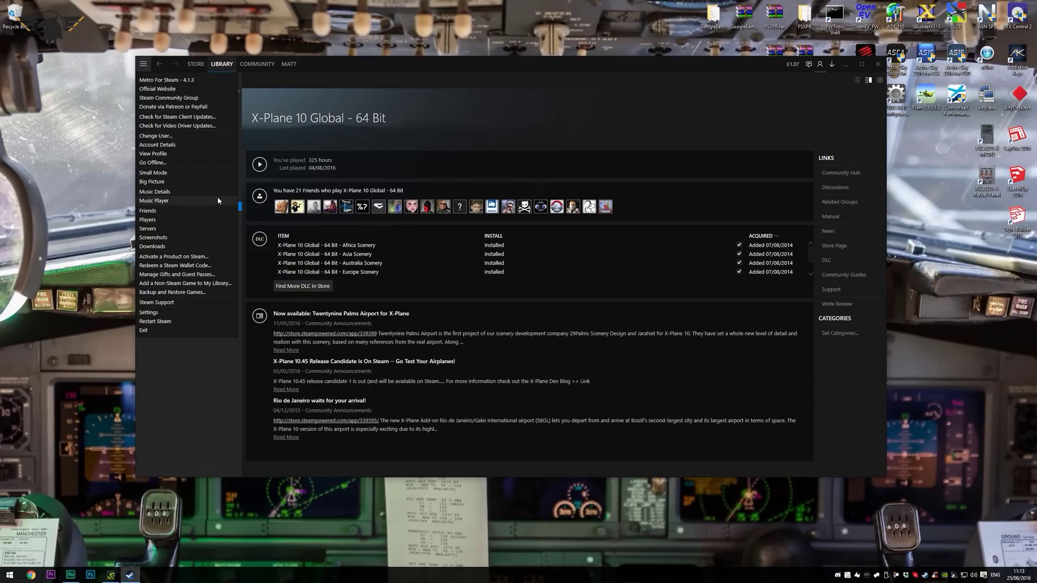
click(216, 313)
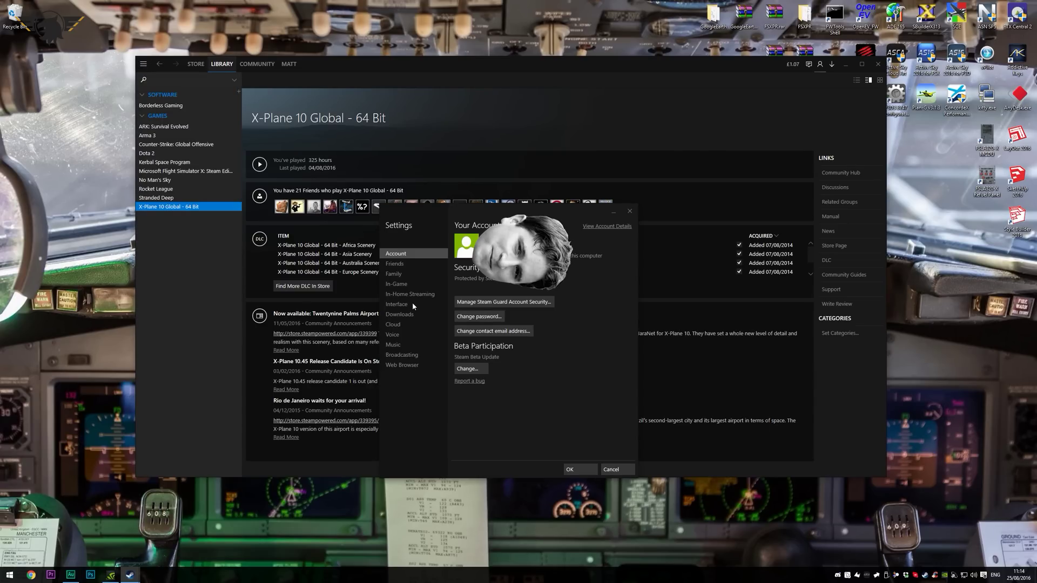
click(399, 286)
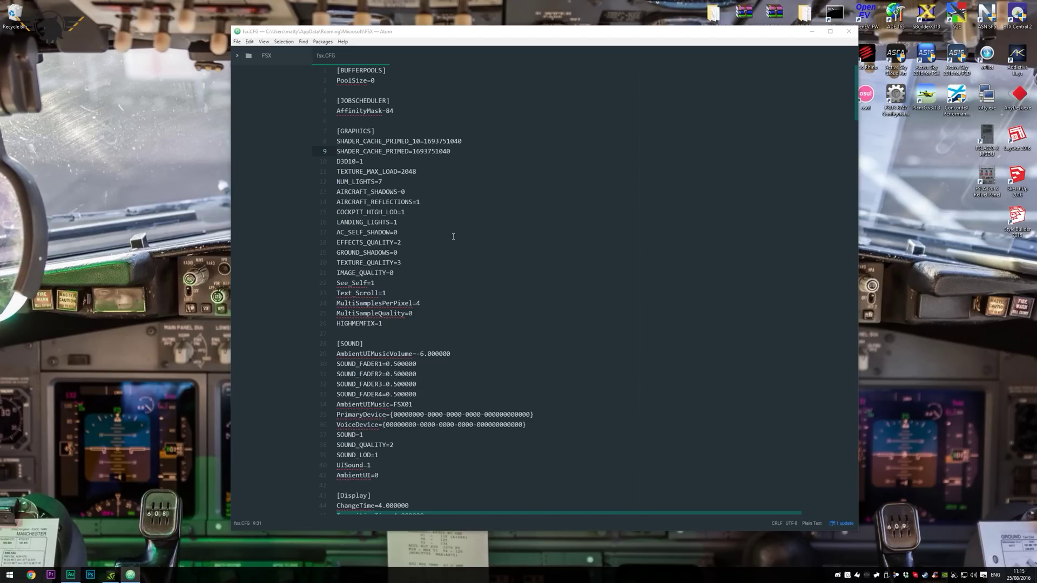
scroll(433, 294, down, 2)
scroll(434, 303, up, 2)
drag(395, 108, 337, 68)
click(395, 106)
drag(394, 107, 333, 71)
click(416, 109)
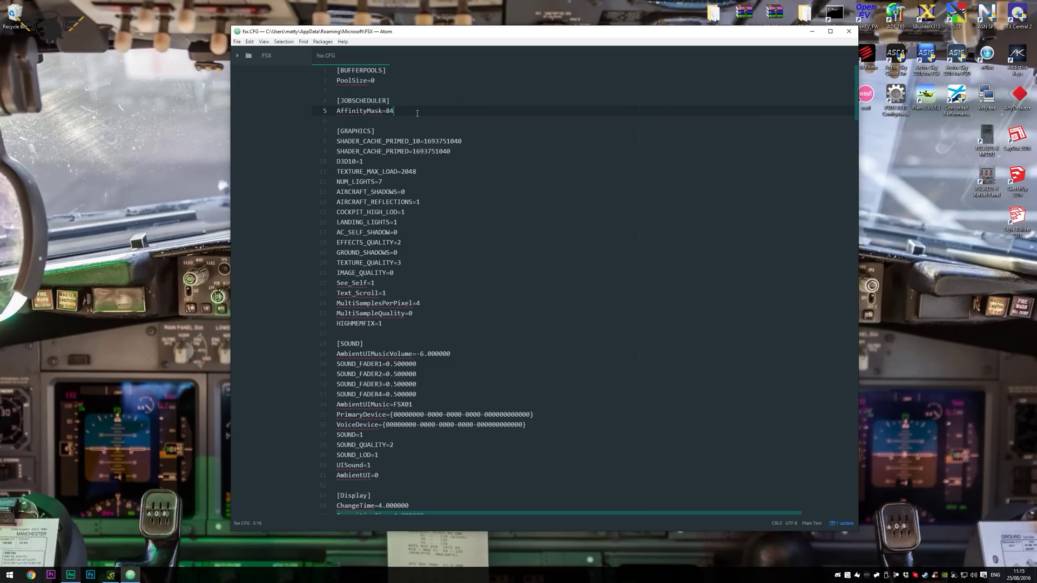
drag(416, 110, 338, 70)
click(426, 111)
drag(387, 70, 334, 69)
click(371, 80)
drag(390, 77, 332, 70)
click(385, 80)
drag(405, 110, 329, 101)
click(179, 259)
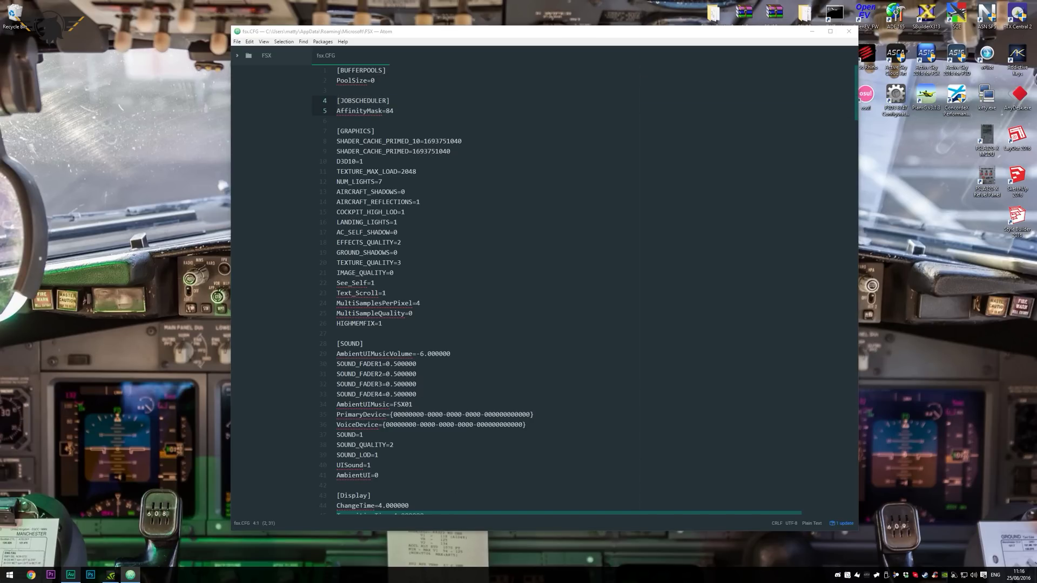
- Launch Task Manager from the taskbar and show the CPU performance graphs
right_click(358, 574)
click(389, 545)
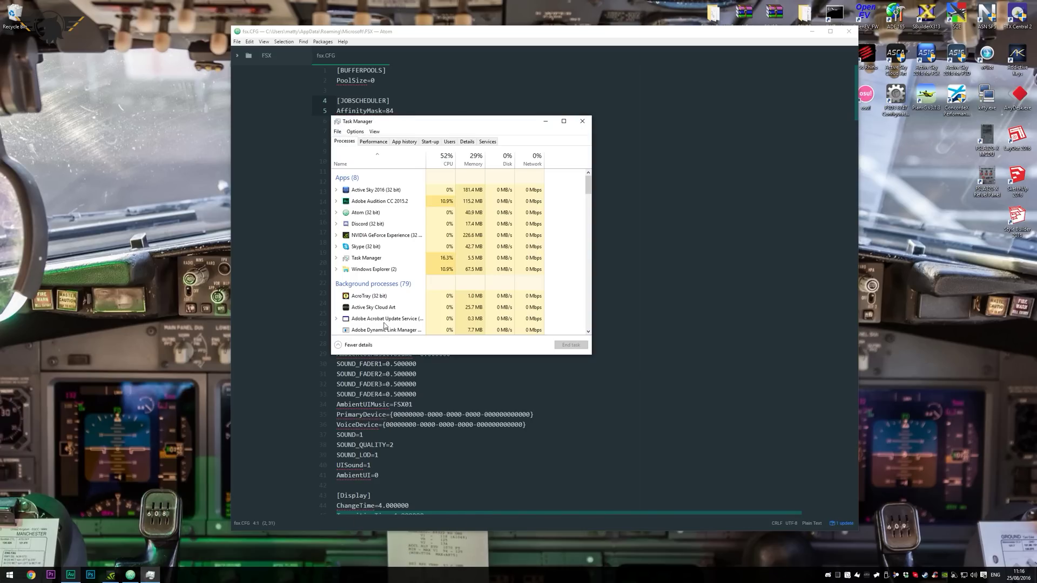
click(374, 142)
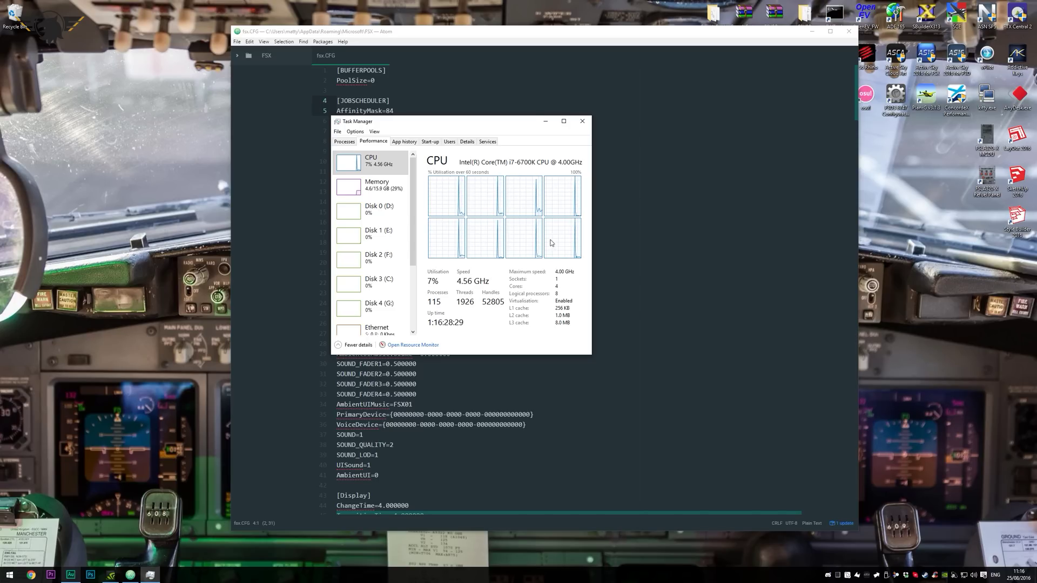
- Change the CPU graph to show all 8 logical processors of the i7-6700K
right_click(471, 191)
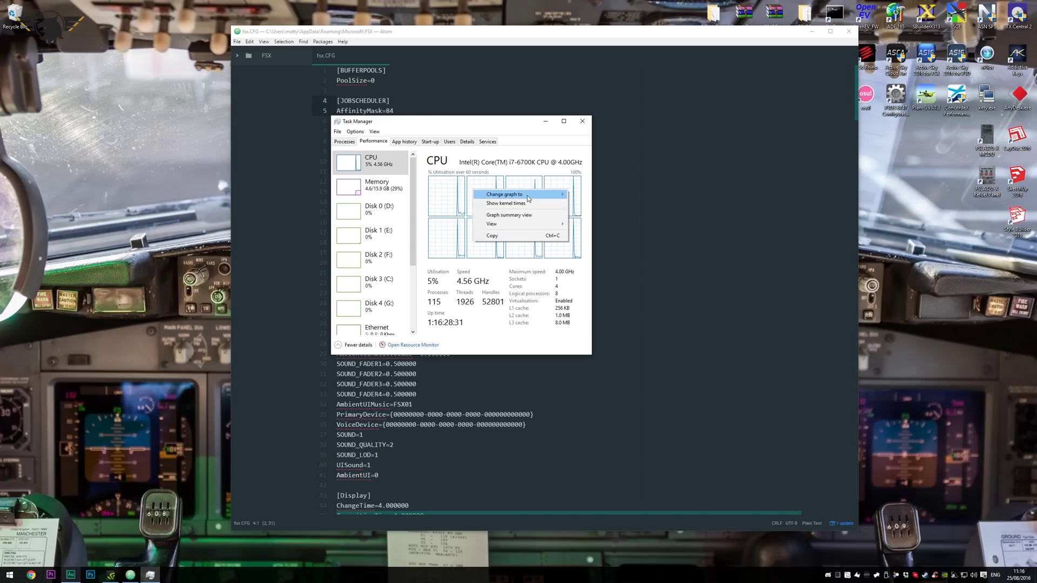
mouse_move(529, 194)
click(591, 204)
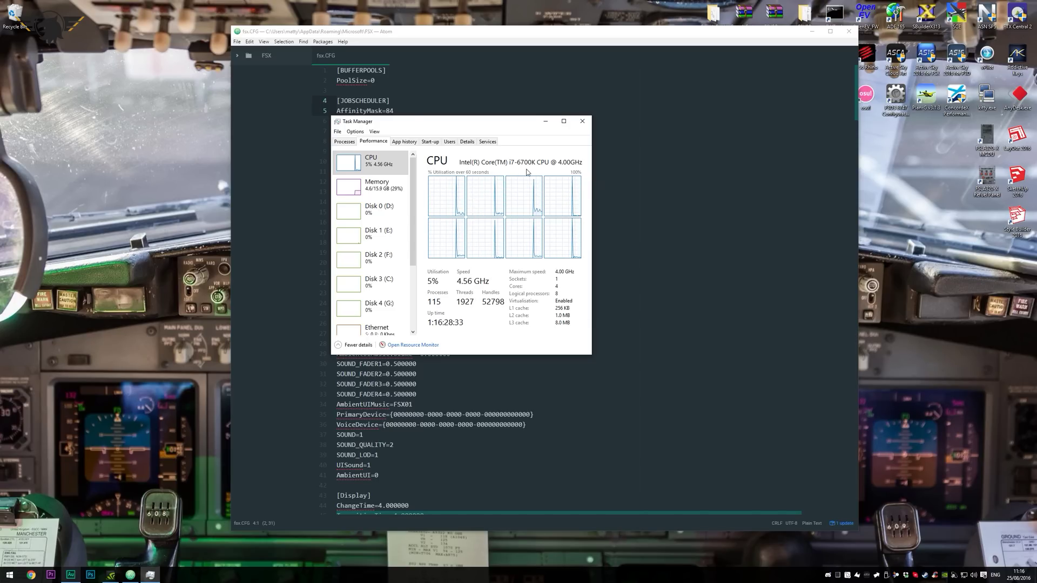
right_click(452, 185)
mouse_move(486, 192)
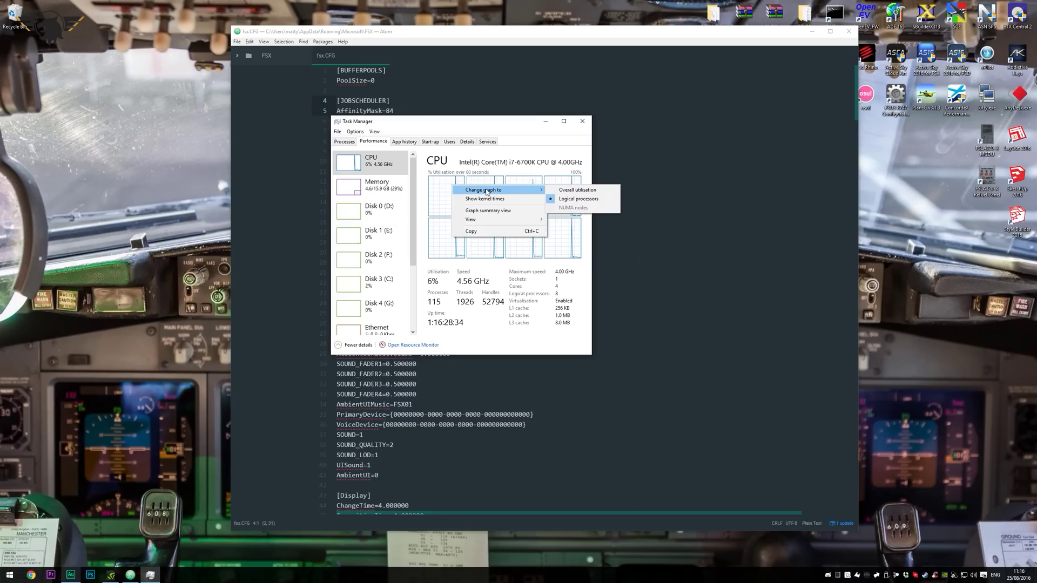
click(575, 198)
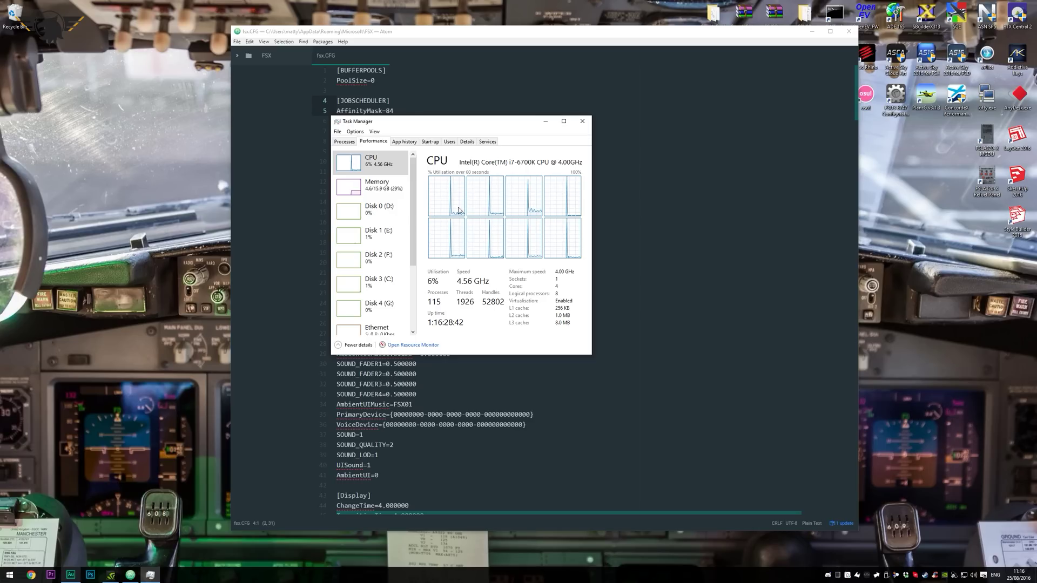
- Reposition the Task Manager window, then close it to bring Atom's fsx.CFG back
drag(465, 123, 579, 135)
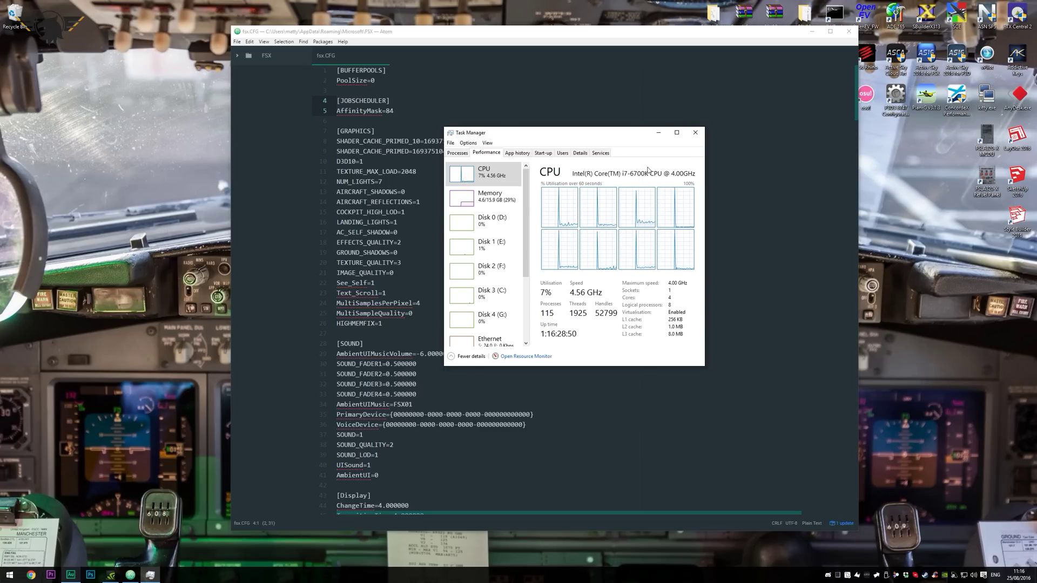
drag(564, 132, 490, 133)
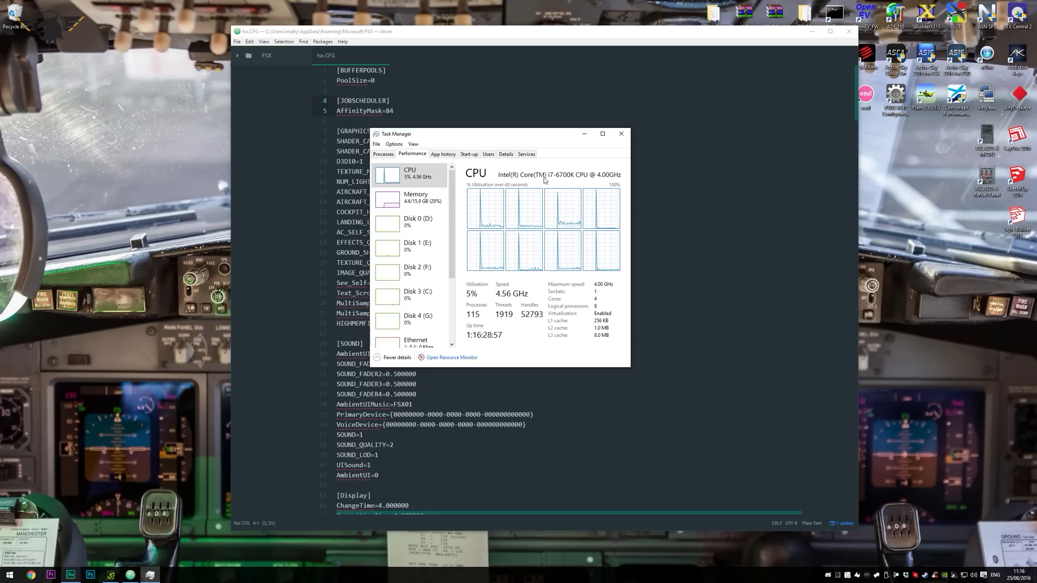
click(623, 137)
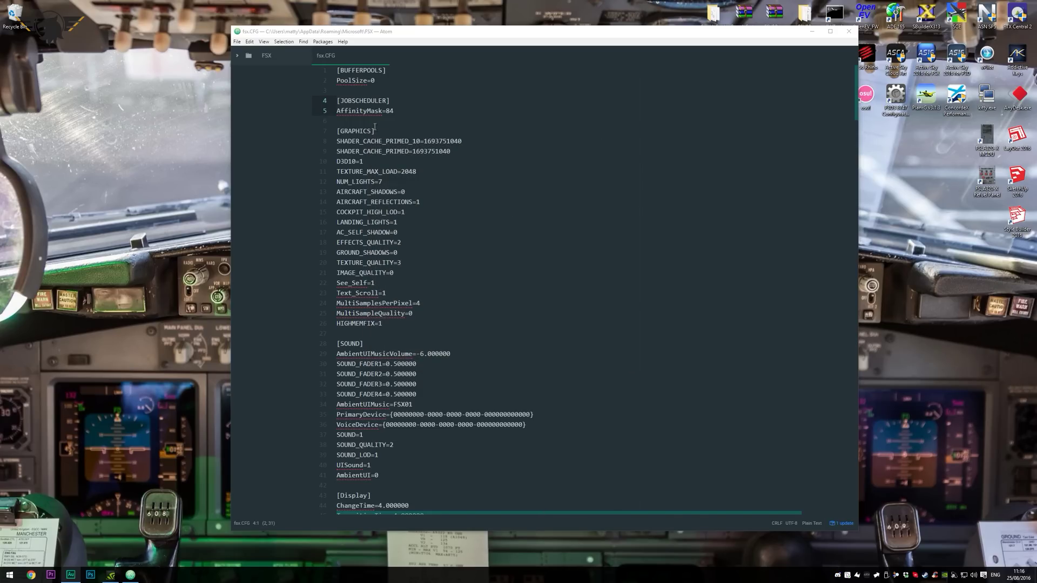
click(387, 111)
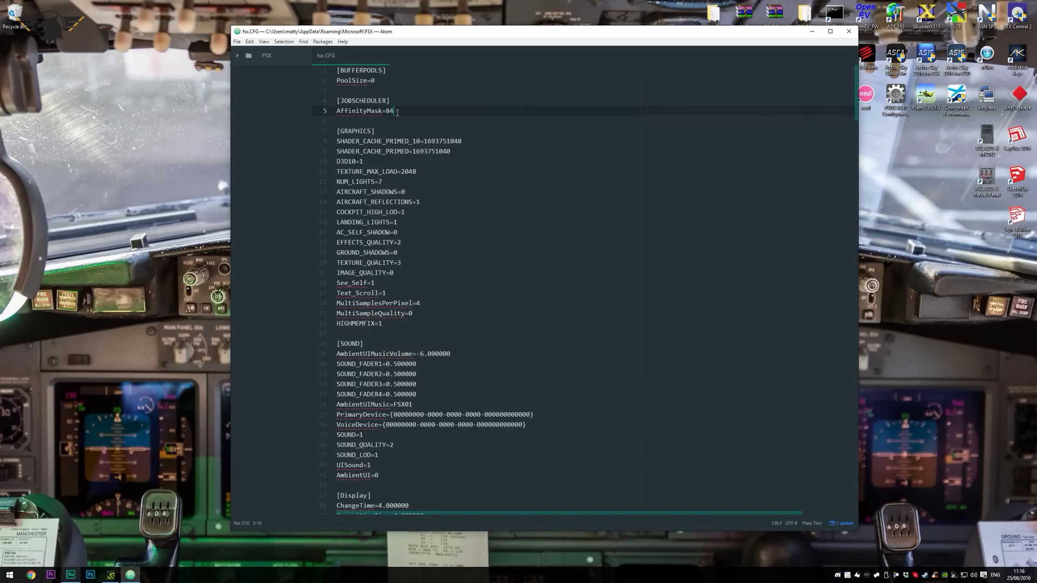
drag(397, 112, 417, 107)
drag(365, 161, 360, 160)
click(361, 161)
click(367, 161)
click(361, 161)
double_click(408, 172)
drag(420, 171, 403, 174)
click(402, 172)
key(shift+Right)
key(shift+Right)
key(shift+Right)
key(shift+Right)
click(451, 173)
drag(384, 323, 330, 322)
click(393, 323)
drag(388, 326, 330, 318)
click(329, 319)
drag(389, 131, 341, 131)
click(360, 131)
drag(437, 313, 326, 305)
click(430, 303)
drag(426, 310, 327, 308)
click(426, 295)
click(432, 314)
scroll(443, 335, down, 10)
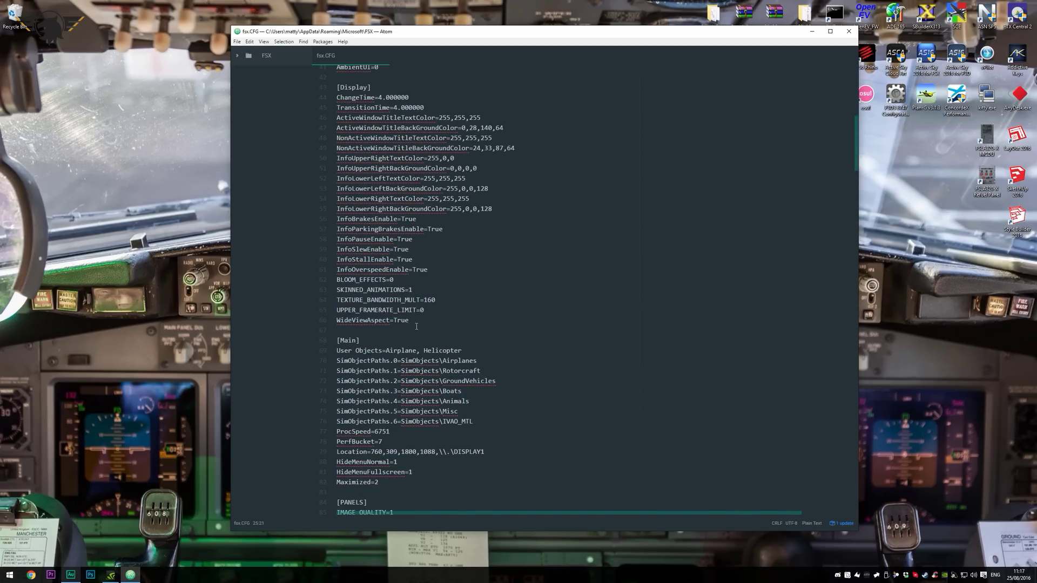
click(452, 301)
click(444, 300)
click(457, 312)
scroll(477, 408, down, 2)
click(317, 382)
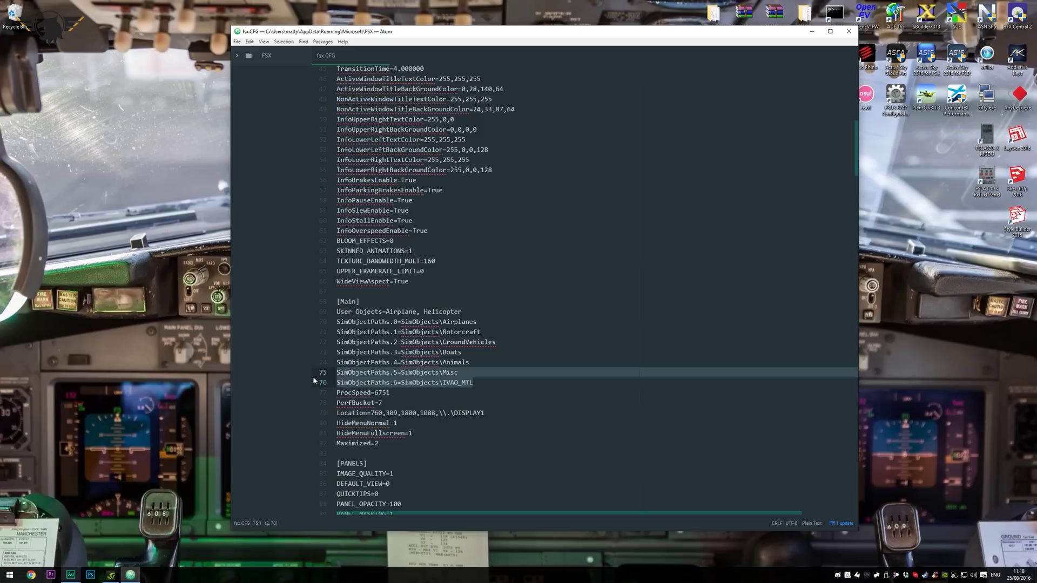
scroll(444, 355, down, 4)
scroll(444, 355, down, 7)
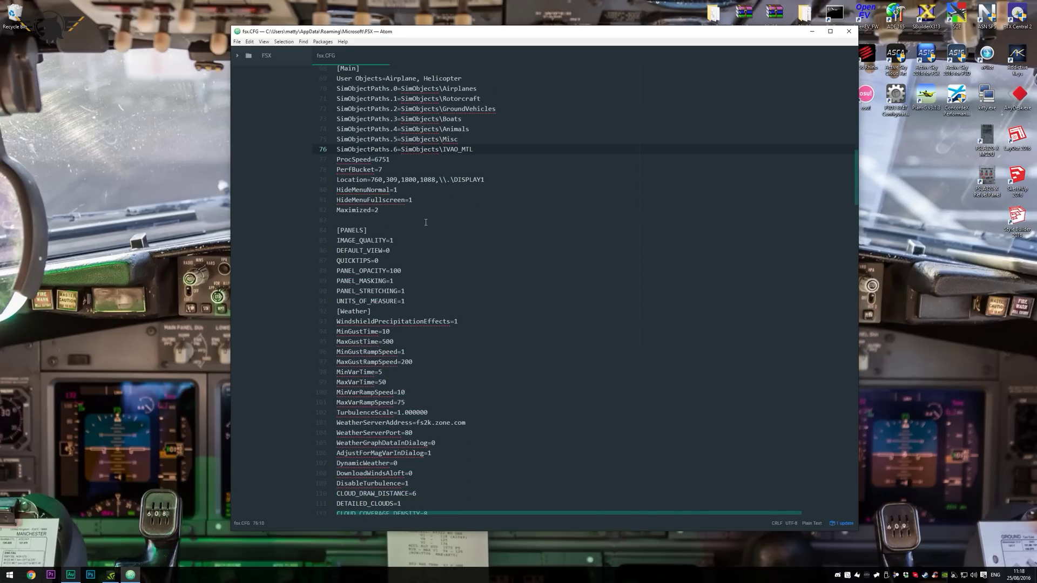
drag(424, 203, 327, 190)
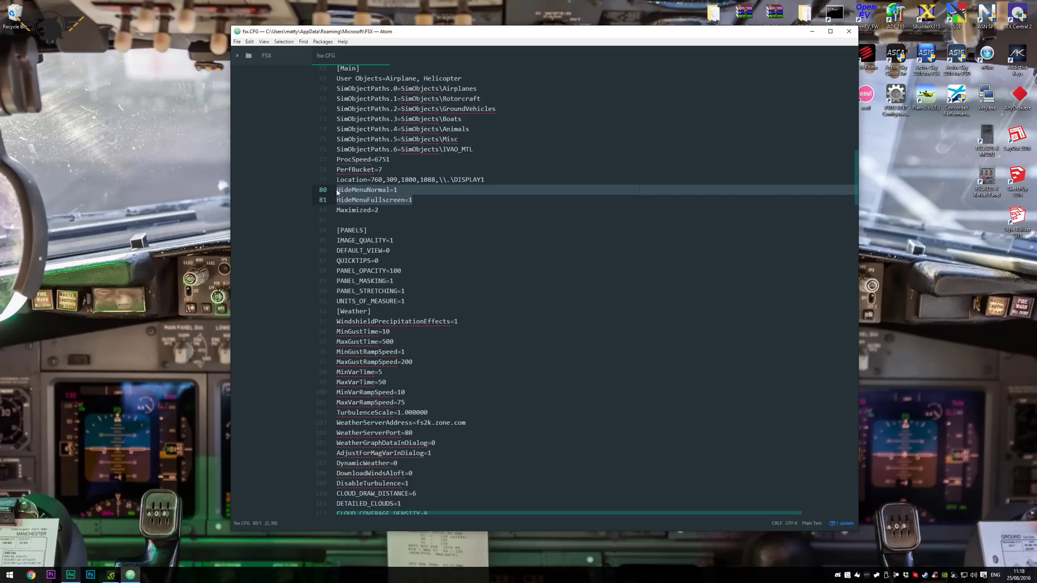
click(422, 200)
scroll(463, 334, down, 10)
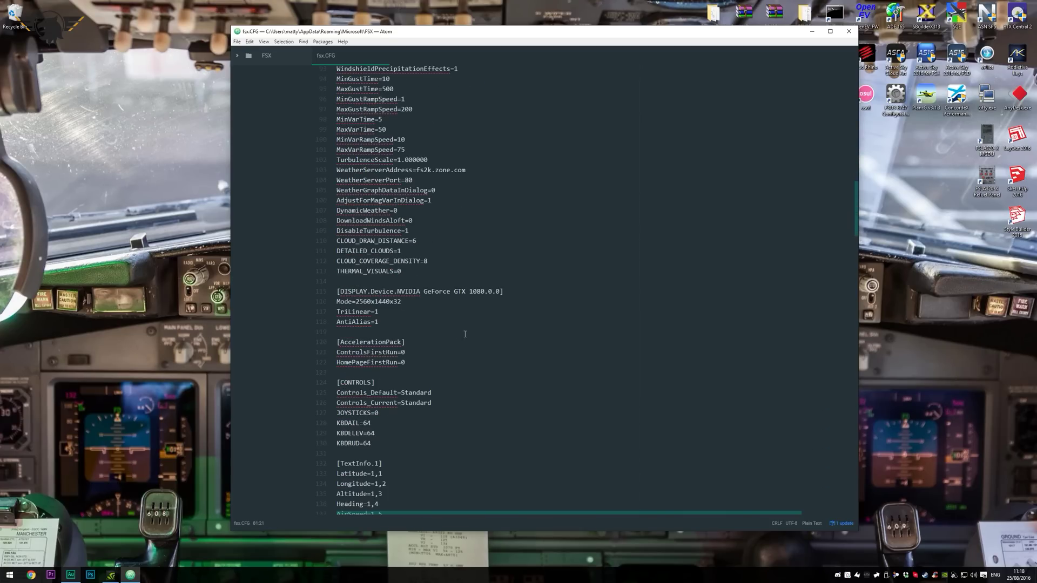
drag(387, 319, 337, 281)
click(400, 313)
scroll(432, 356, down, 18)
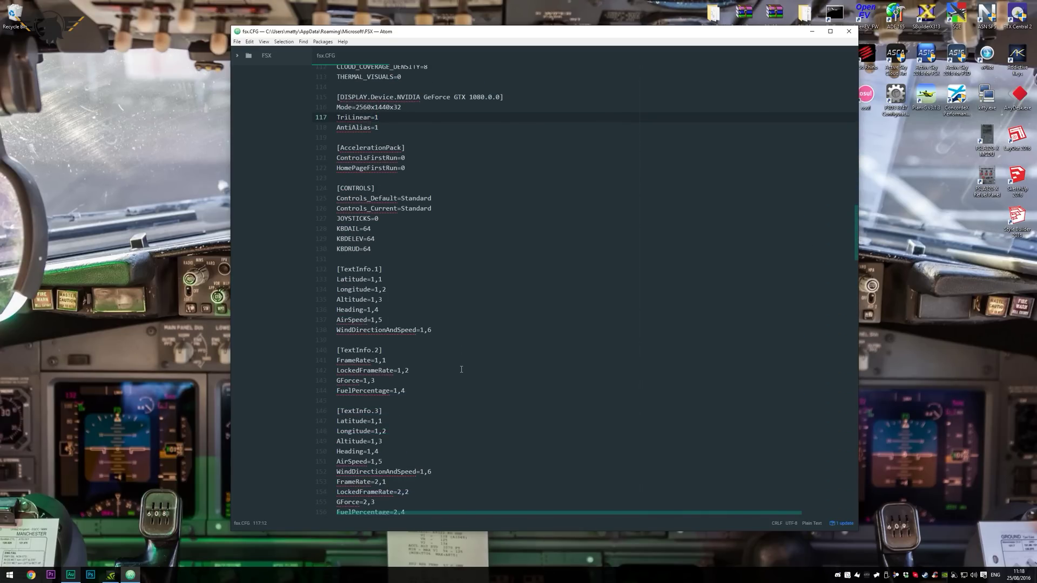
scroll(432, 356, down, 20)
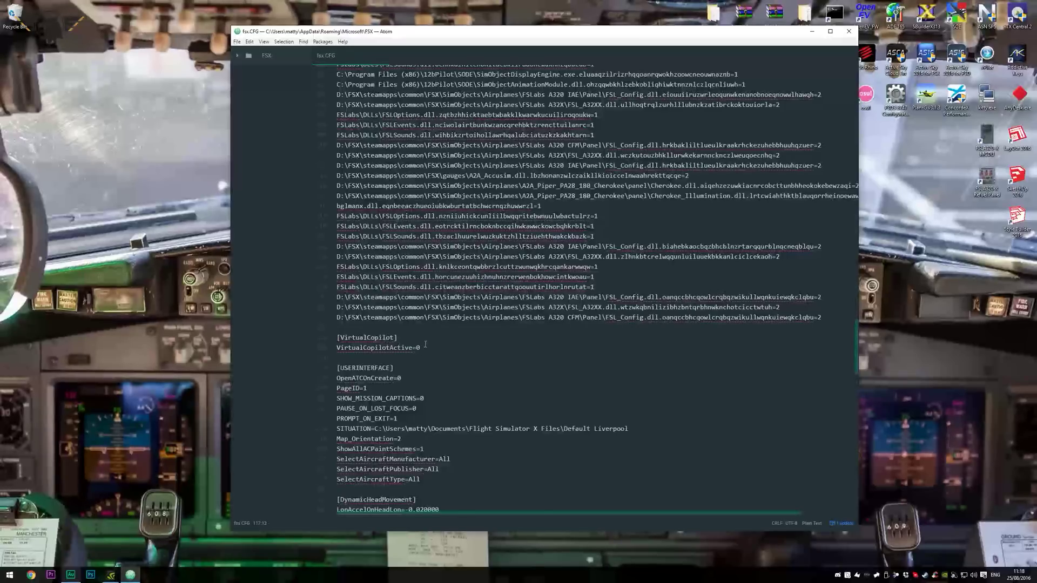
scroll(427, 341, down, 11)
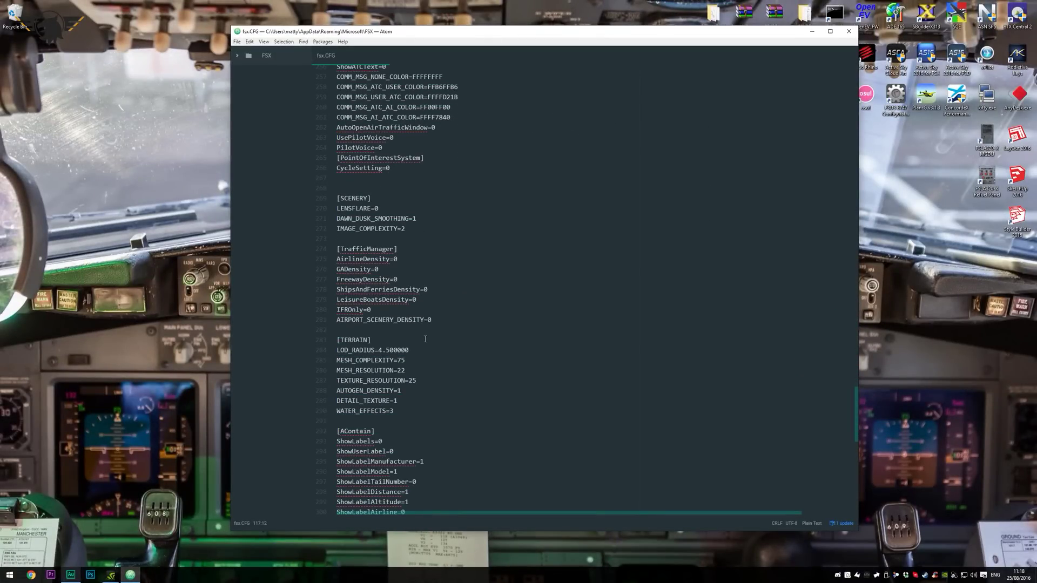
scroll(400, 379, down, 18)
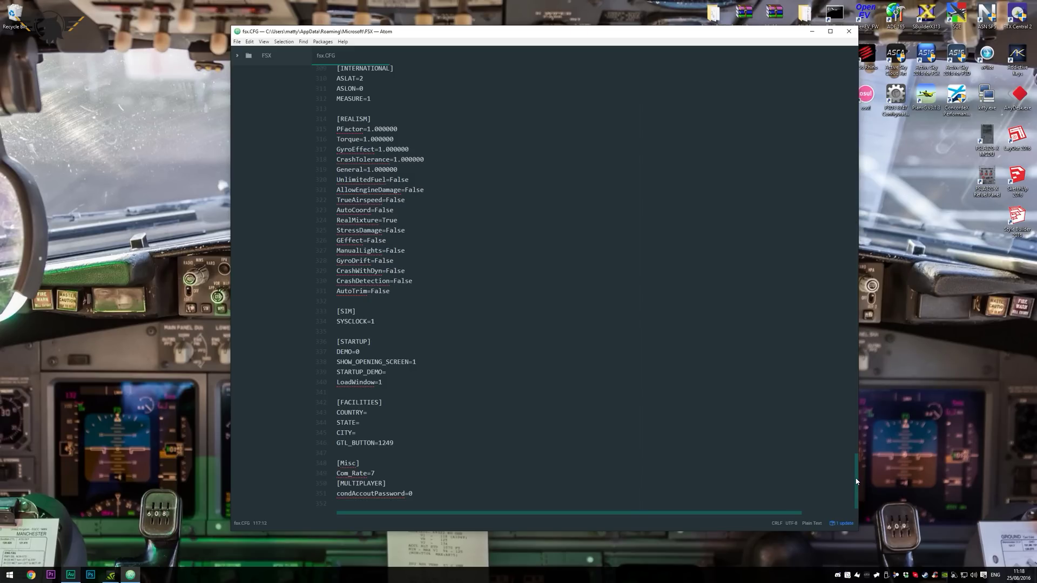
drag(852, 480, 852, 75)
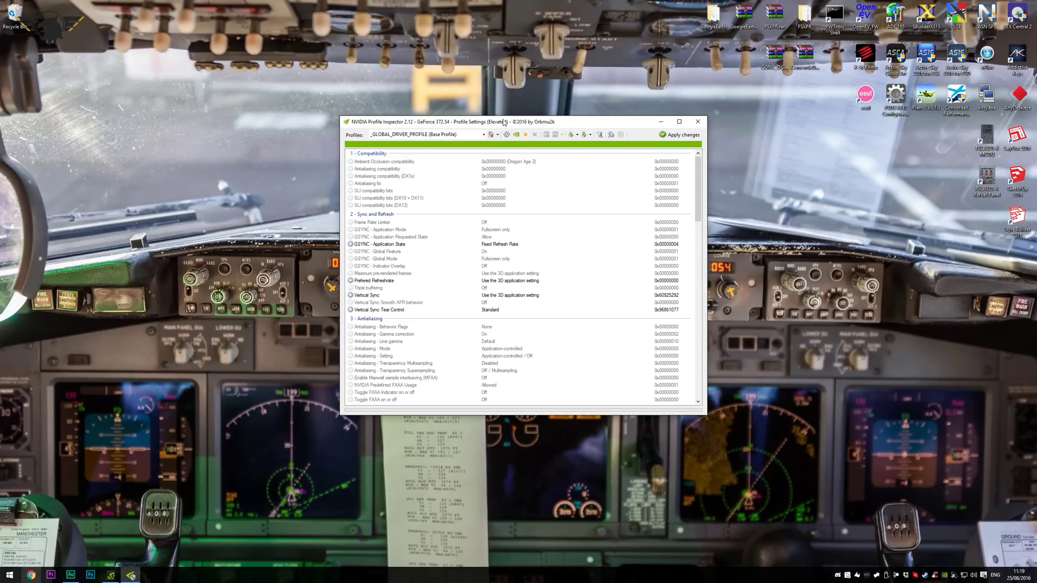
- Load the Microsoft Flight Simulator 10 profile by typing 'microsoft fl' in the Profiles box
drag(505, 123, 502, 127)
click(459, 135)
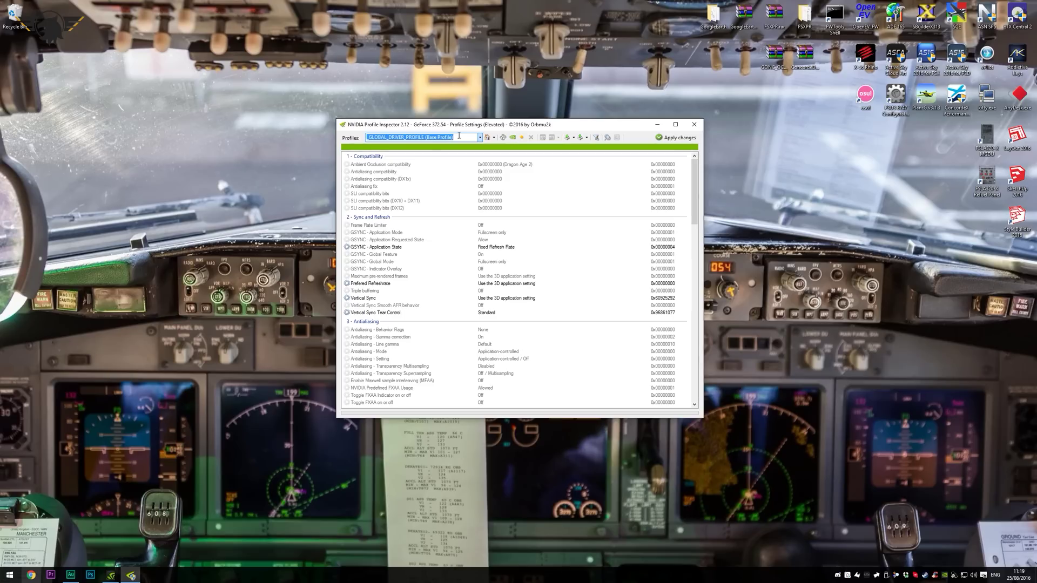
text(m)
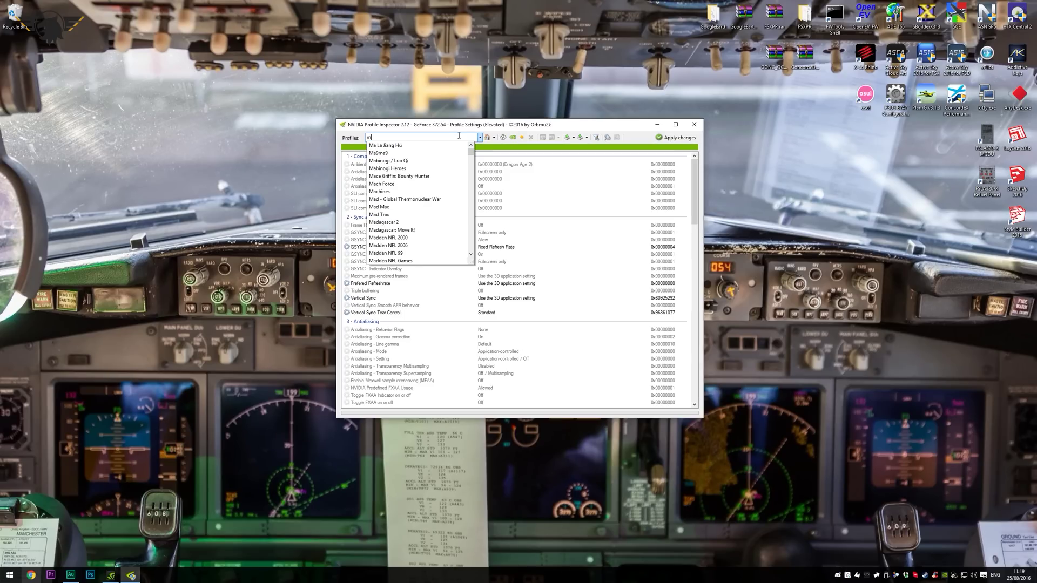
text(icrosoft fl)
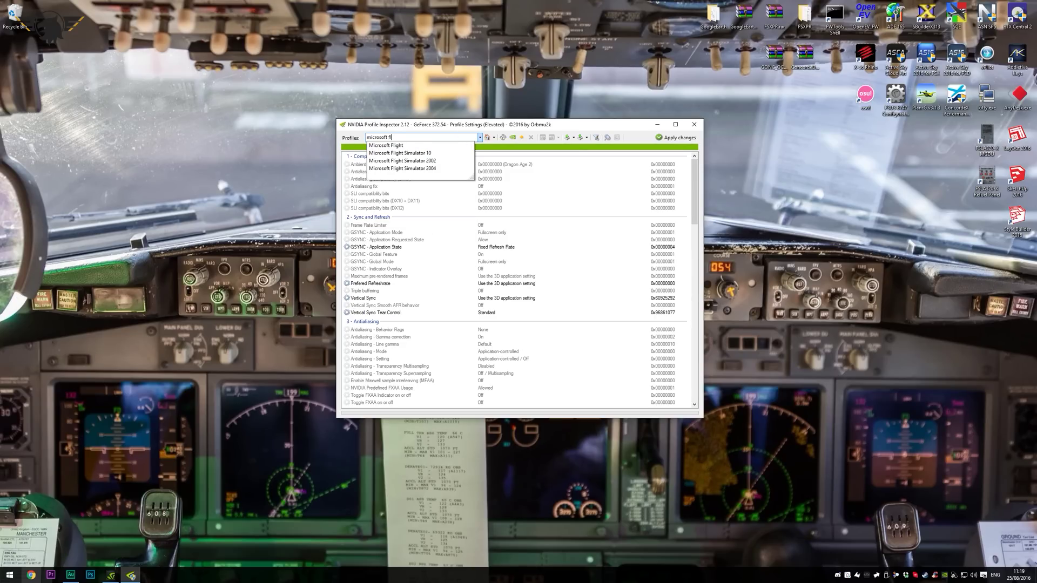
key(Down)
key(Down)
key(Return)
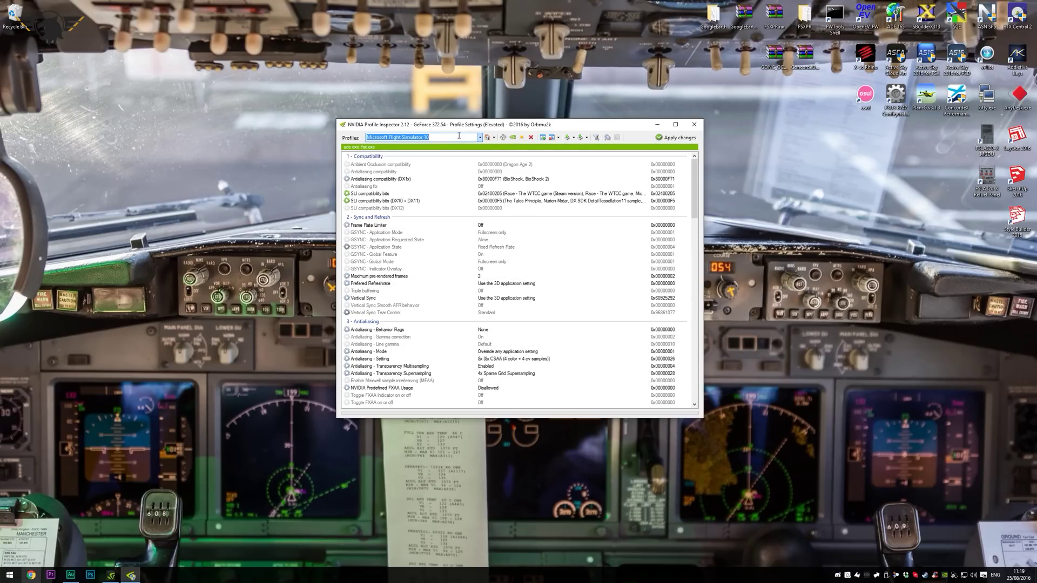
drag(692, 206, 704, 187)
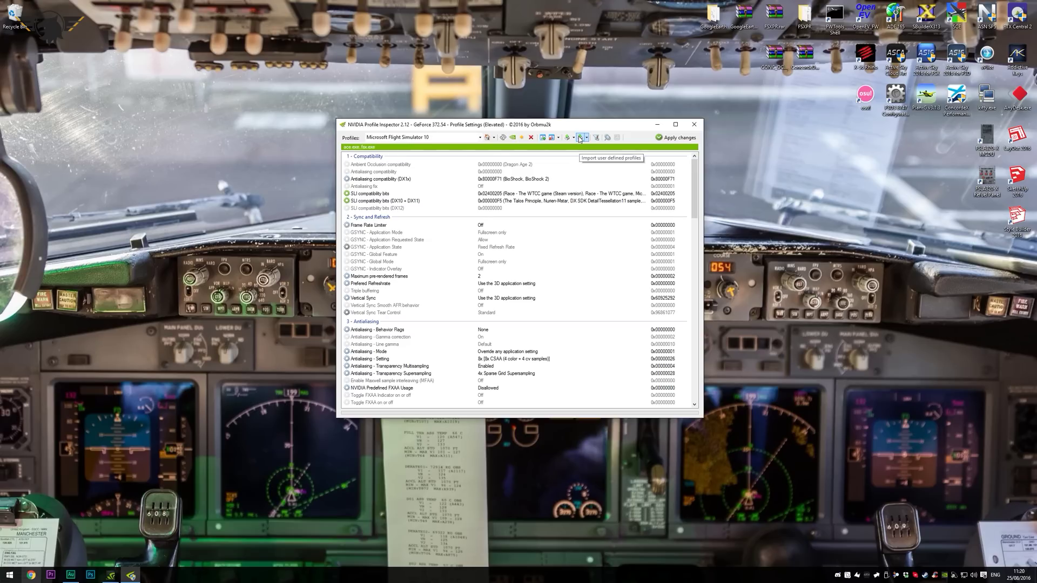
- Import dx10.nip from the Documents\Inspector folder using Import profile(s)
click(586, 139)
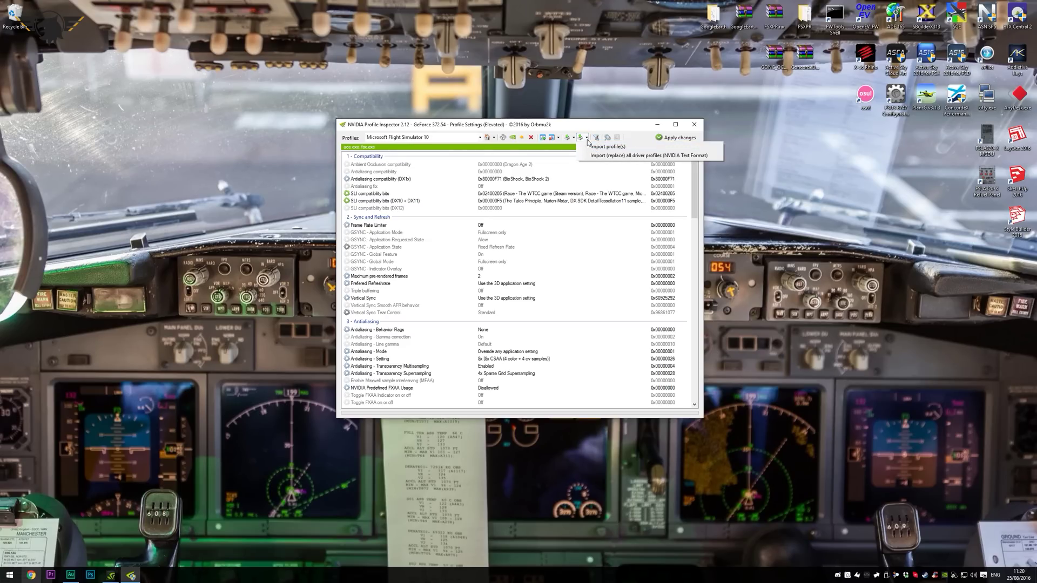
click(604, 146)
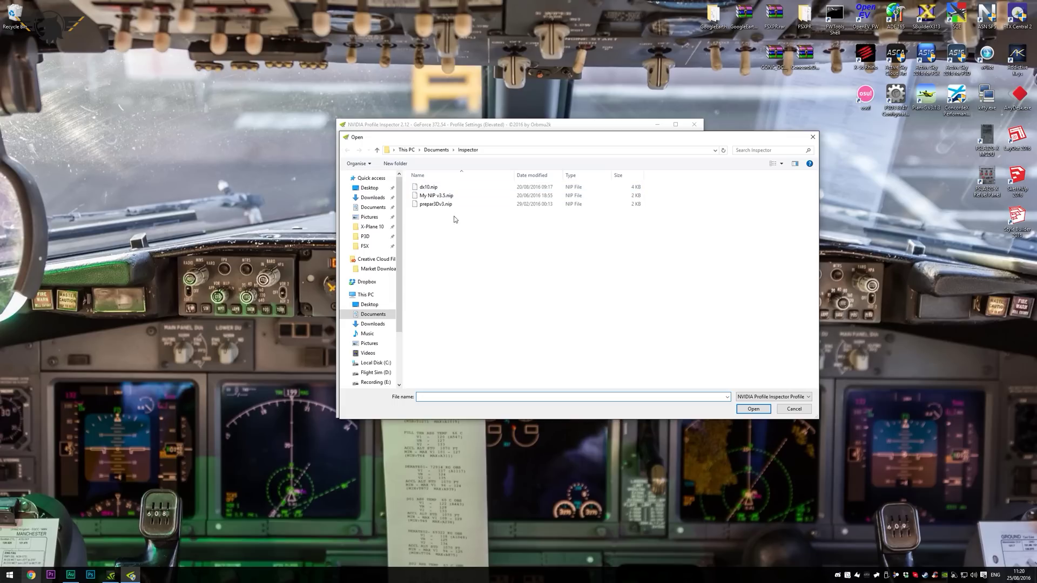
click(435, 187)
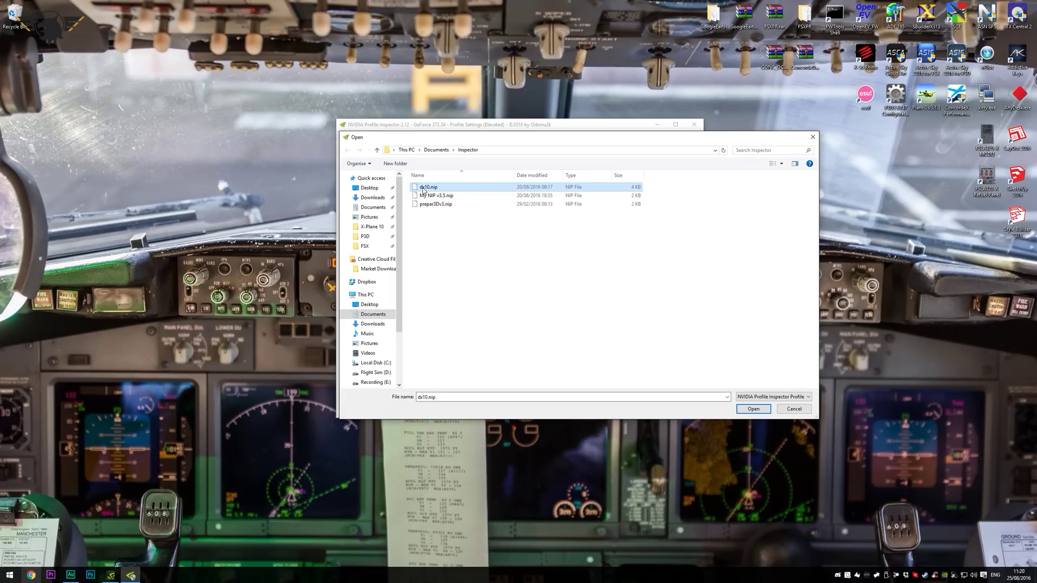
key(Return)
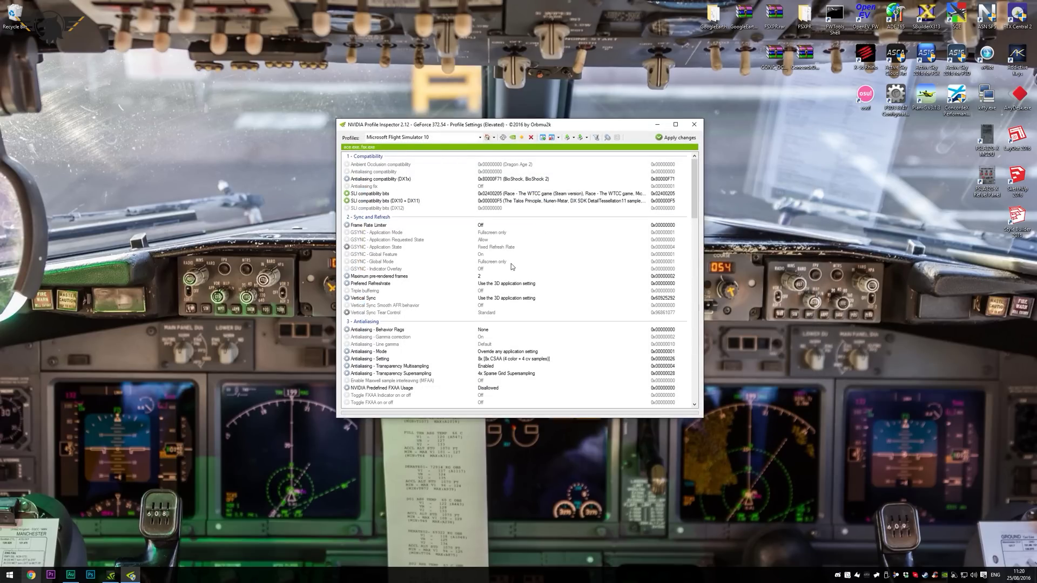
- Set the profile's Frame Rate Limiter to 60.7fps
mouse_move(695, 199)
mouse_down()
mouse_move(693, 297)
mouse_move(694, 186)
mouse_up()
click(645, 225)
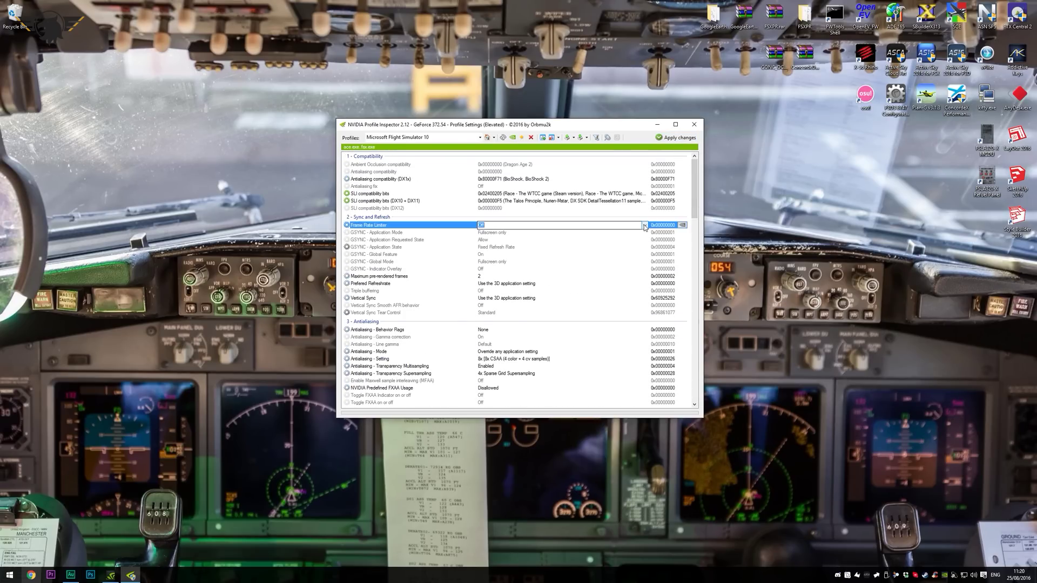
scroll(690, 195, down, 3)
scroll(692, 188, up, 3)
click(644, 225)
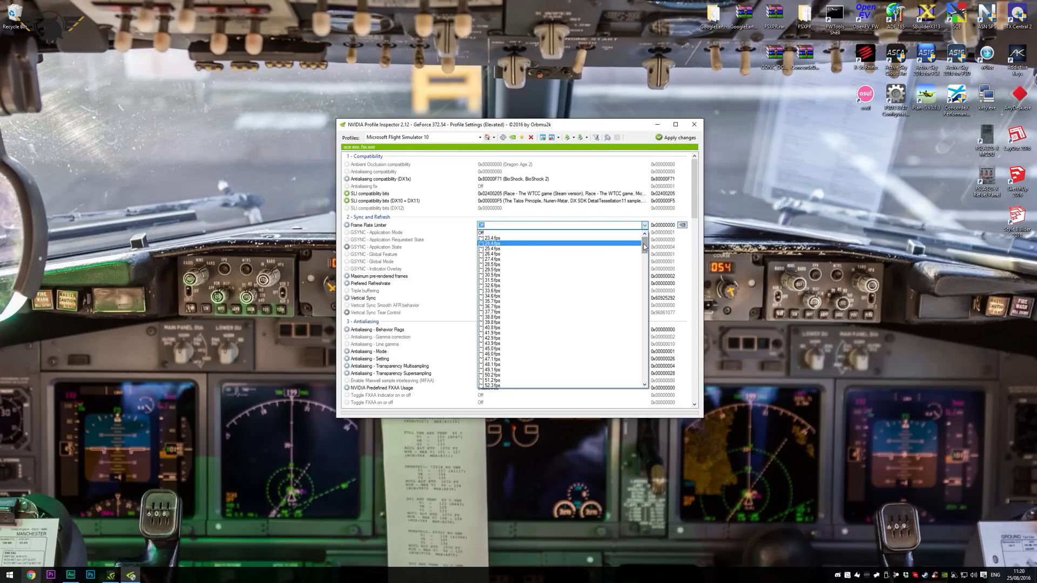
drag(644, 247, 645, 253)
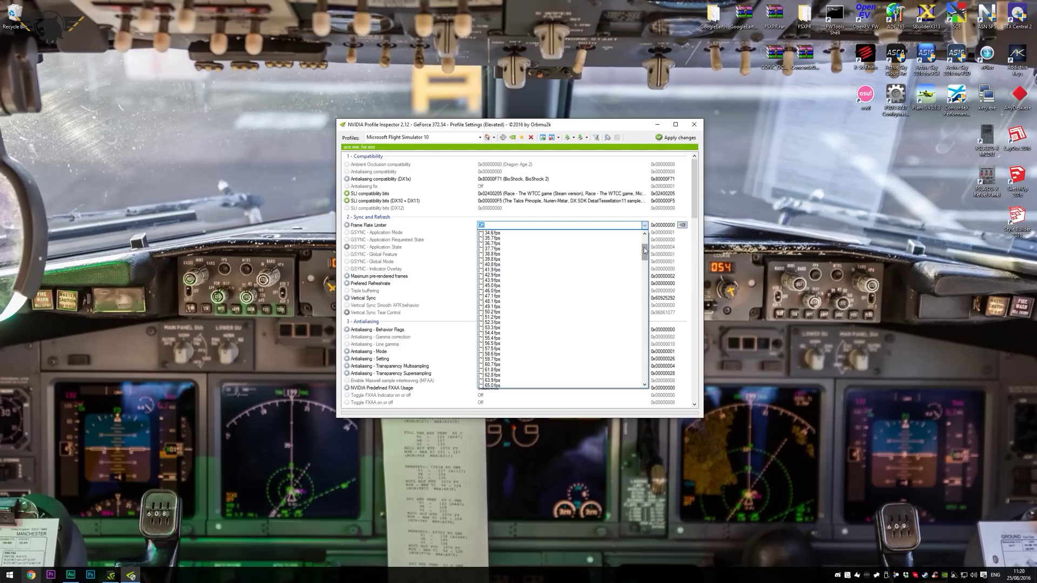
click(645, 226)
click(645, 225)
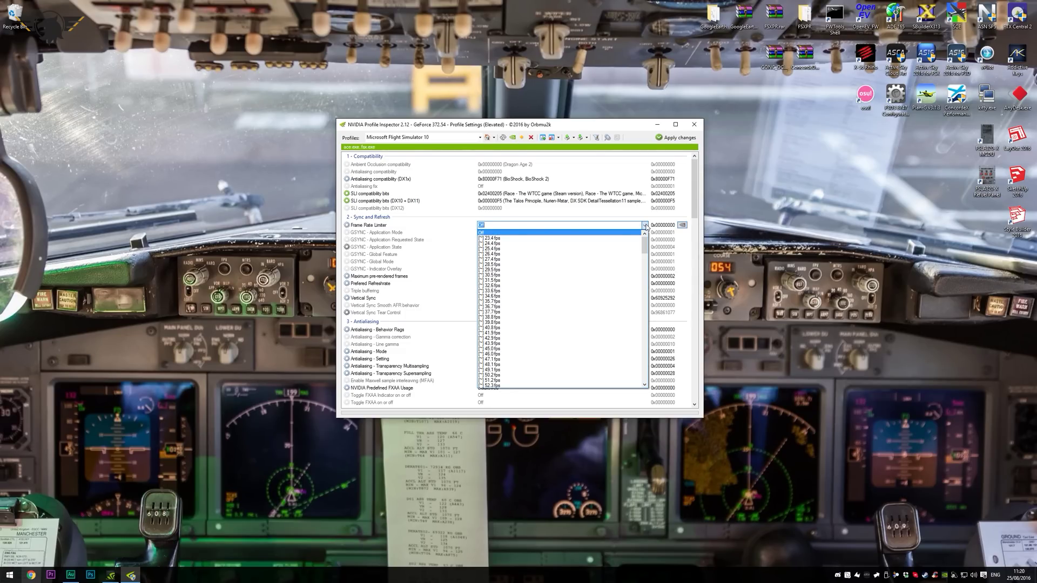
click(645, 226)
click(646, 226)
drag(646, 246, 646, 254)
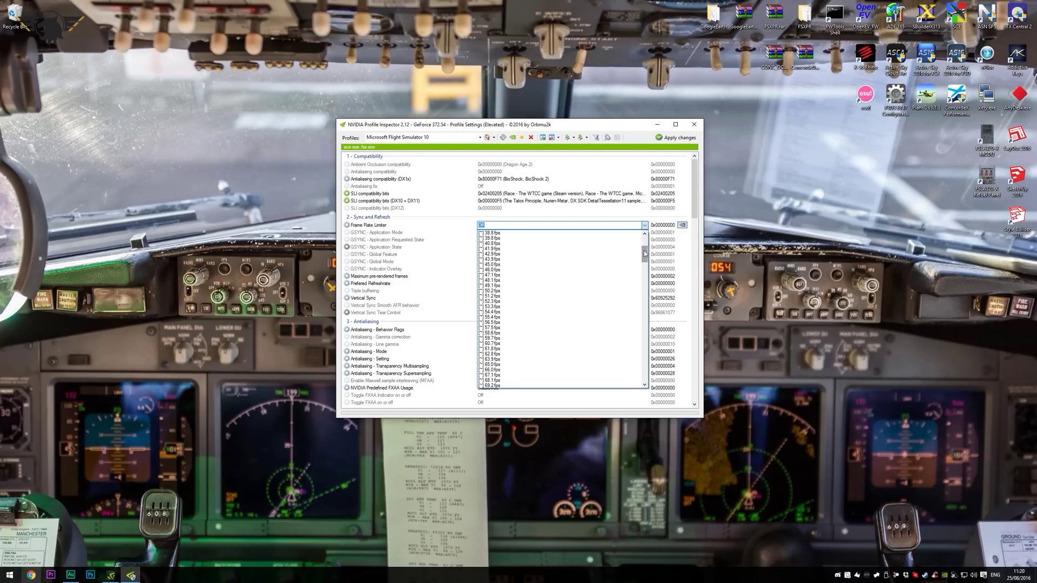
click(496, 344)
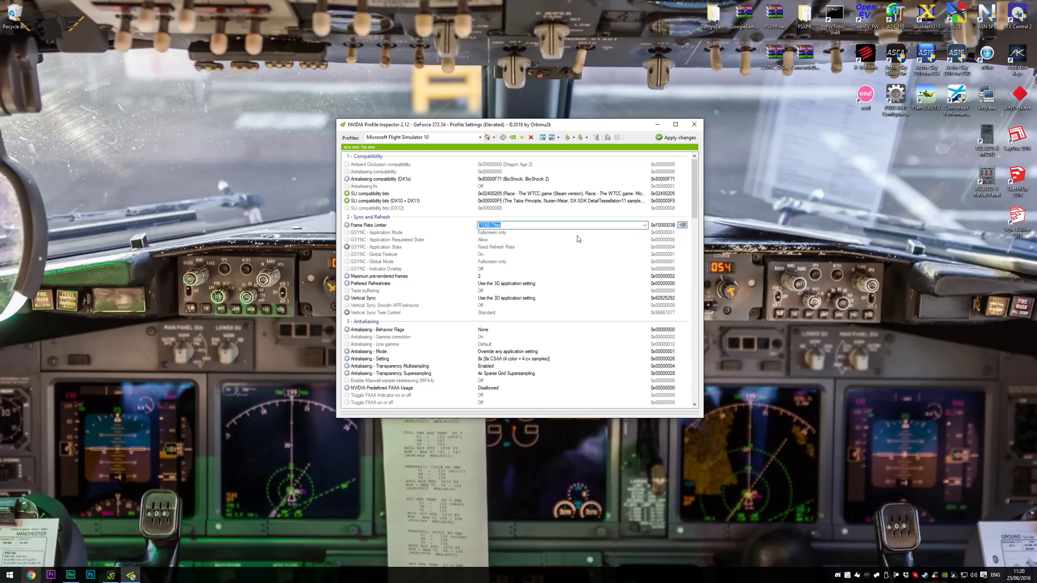
- Apply the changes and review the profile's attached applications without removing any
click(677, 137)
click(677, 137)
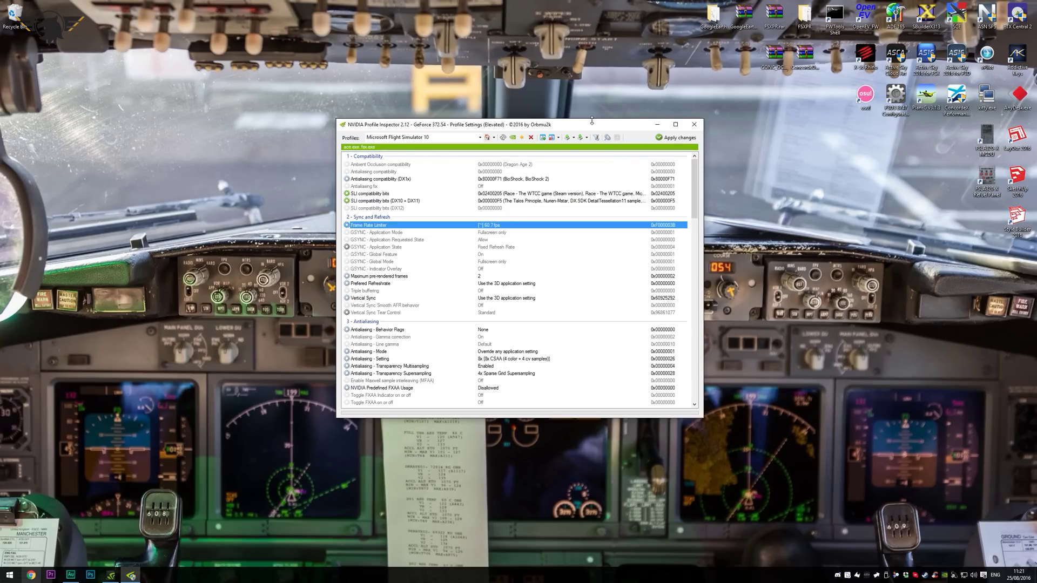
click(558, 138)
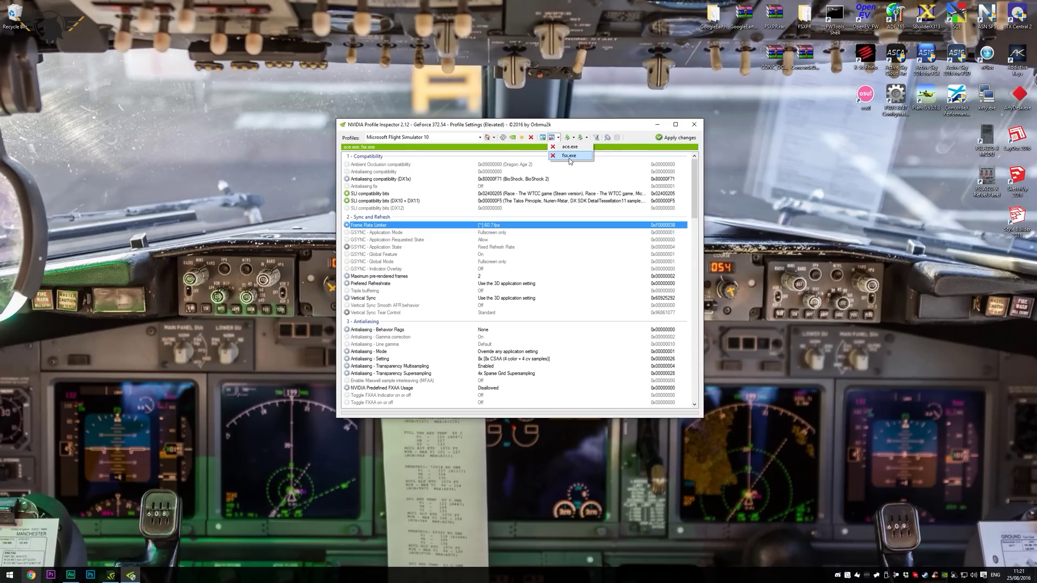
click(526, 157)
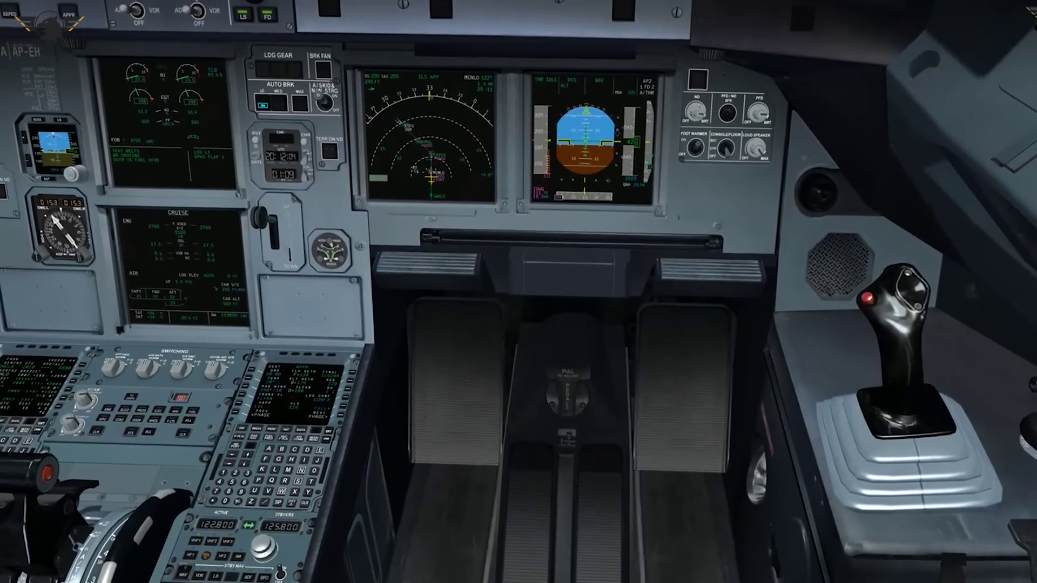
- View the A320 from the wing and outside, then return to the cockpit with ND range 15
scroll(108, 171, down, 1)
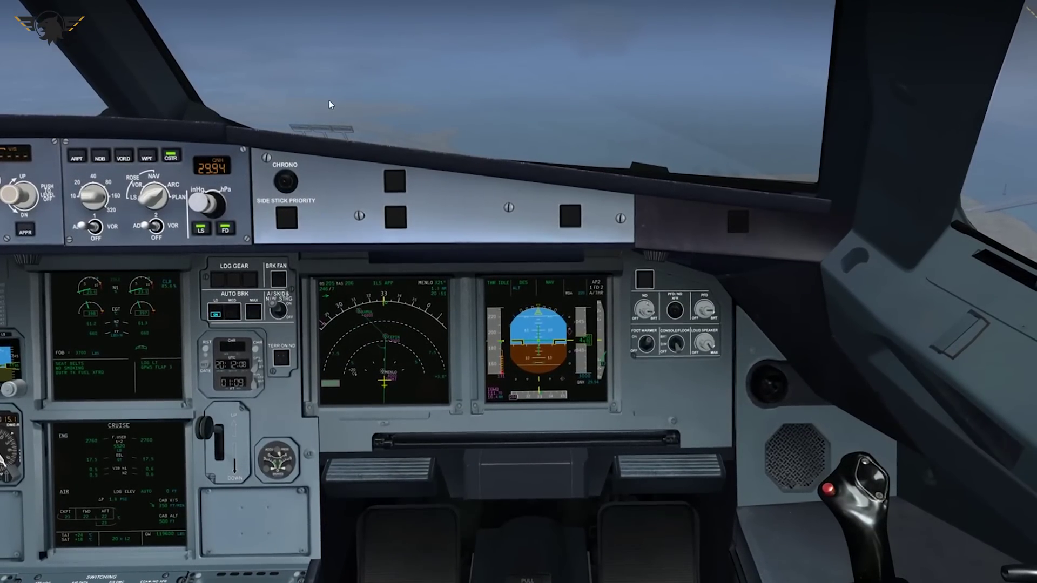
key(shift+8)
key(a)
key(a)
key(s)
key(shift+9)
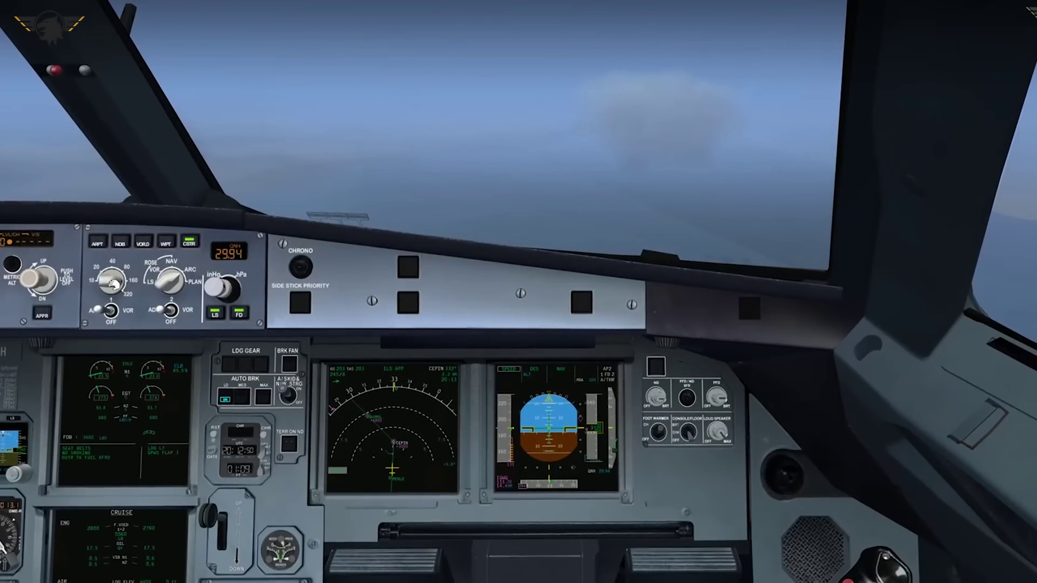
scroll(113, 284, up, 1)
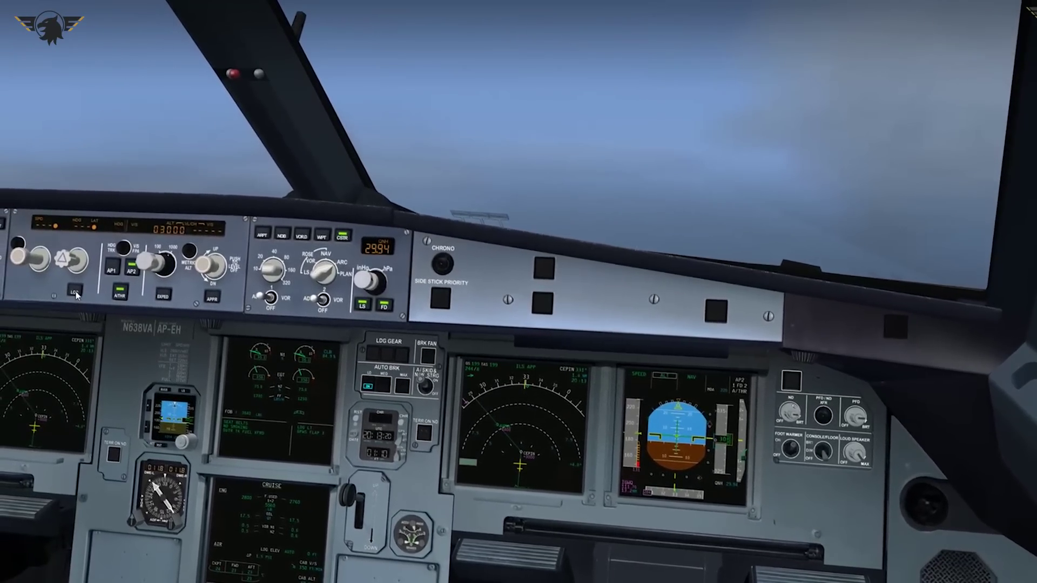
- Arm LOC and then APPR on the A320's FCU for the ILS approach
click(75, 294)
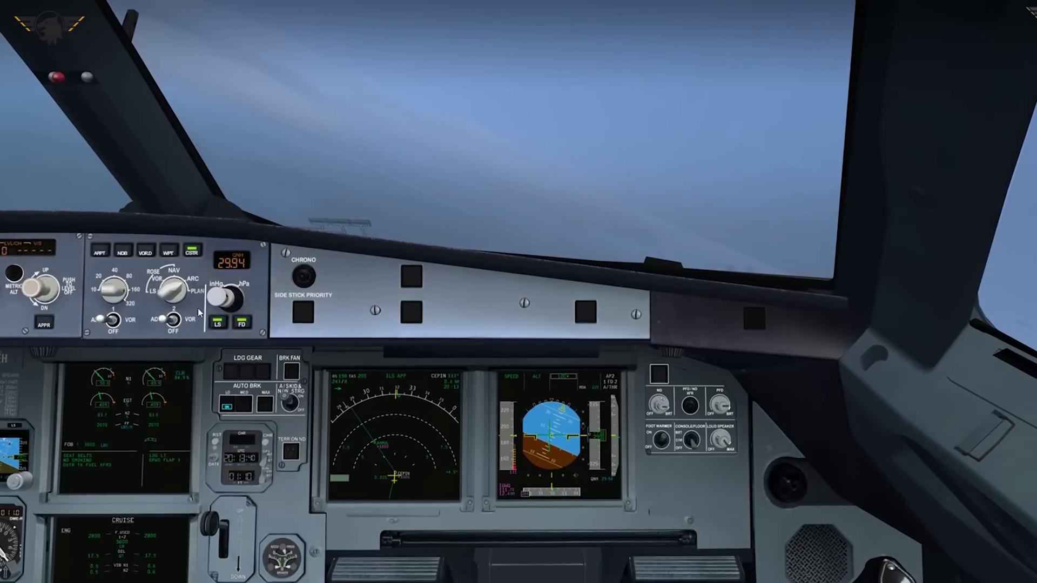
click(42, 326)
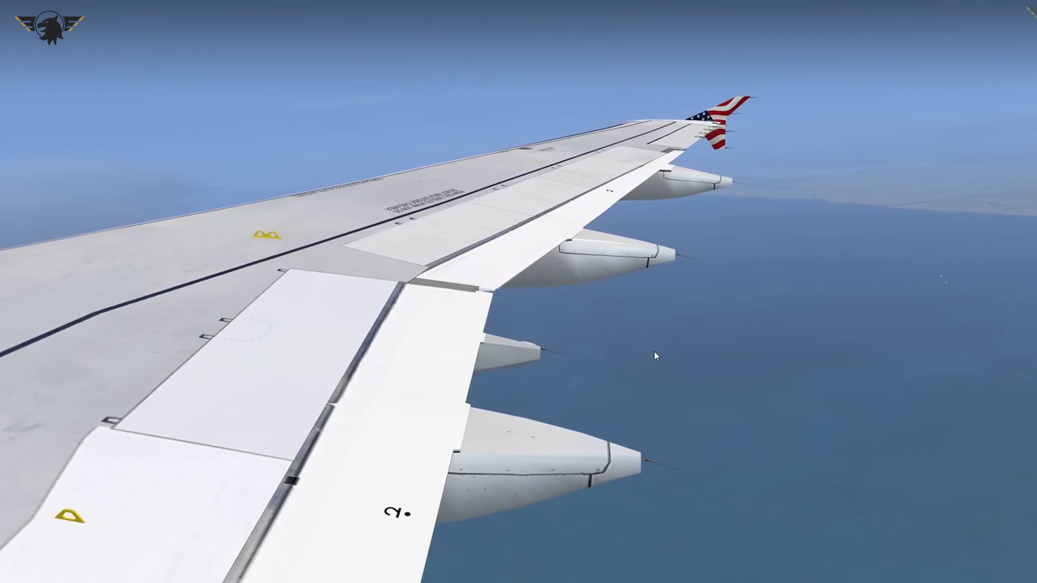
- Extend the A320's flaps two steps, then view the instrument panel and pedestal
key(F7)
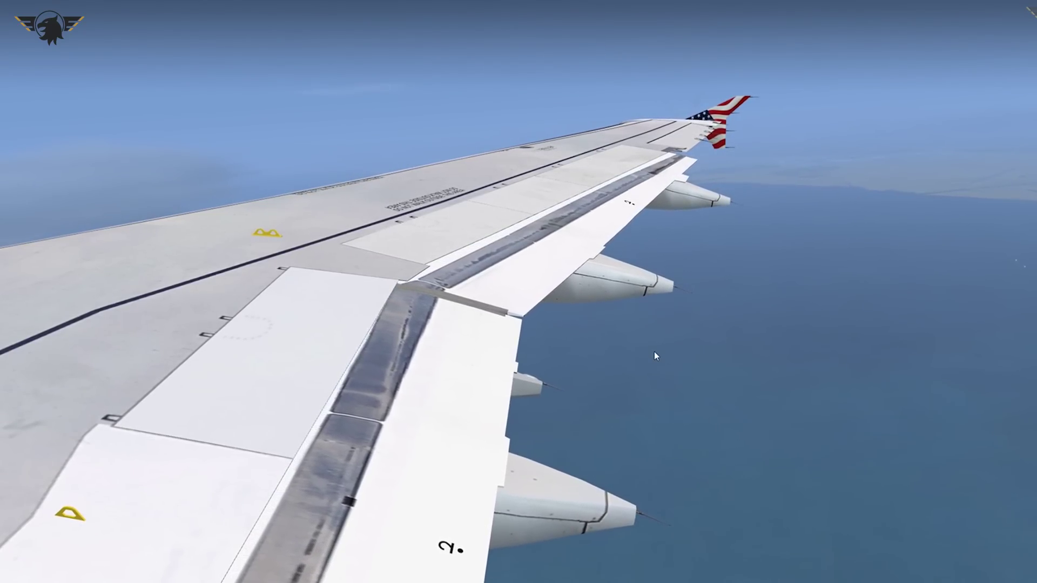
key(shift+9)
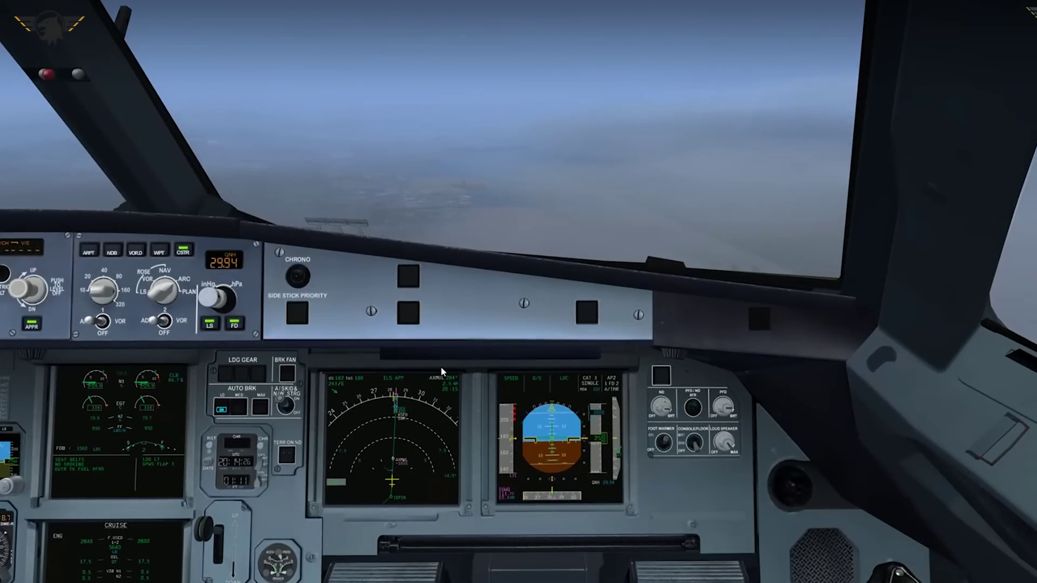
key(KP_2)
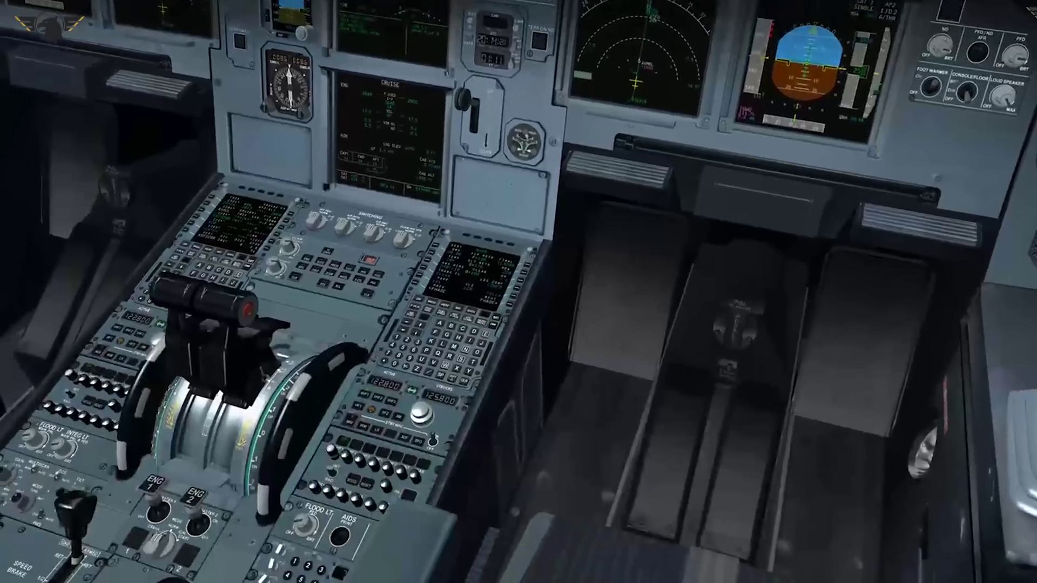